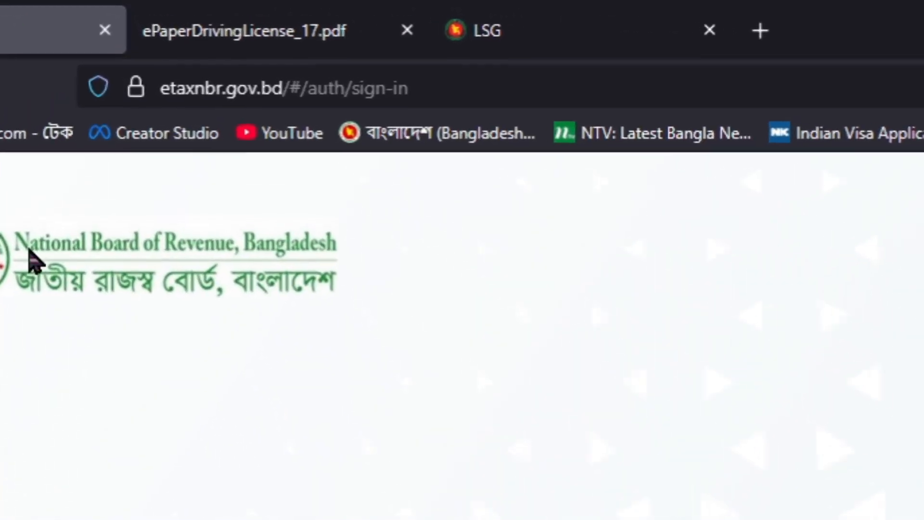
# - Trim the sign-in path from the web address and open the etaxnbr.gov.bd landing page
pyautogui.click(469, 68)
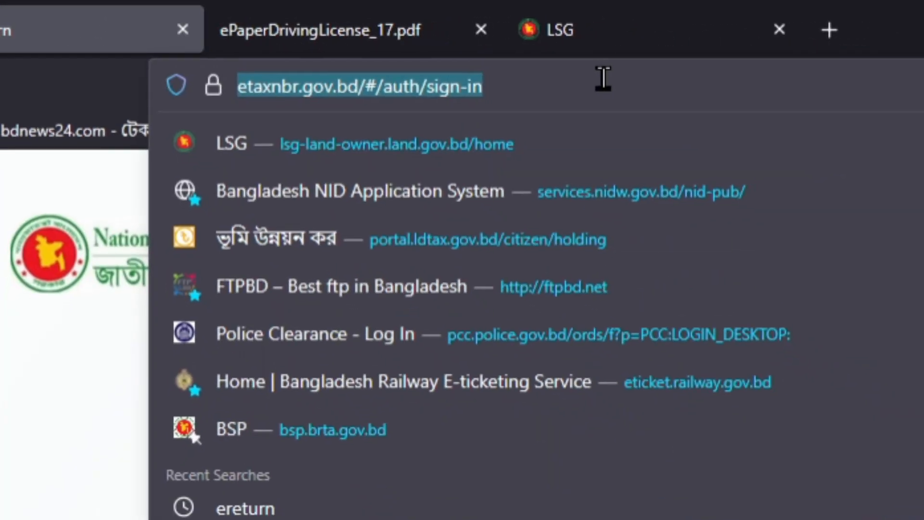
pyautogui.click(603, 78)
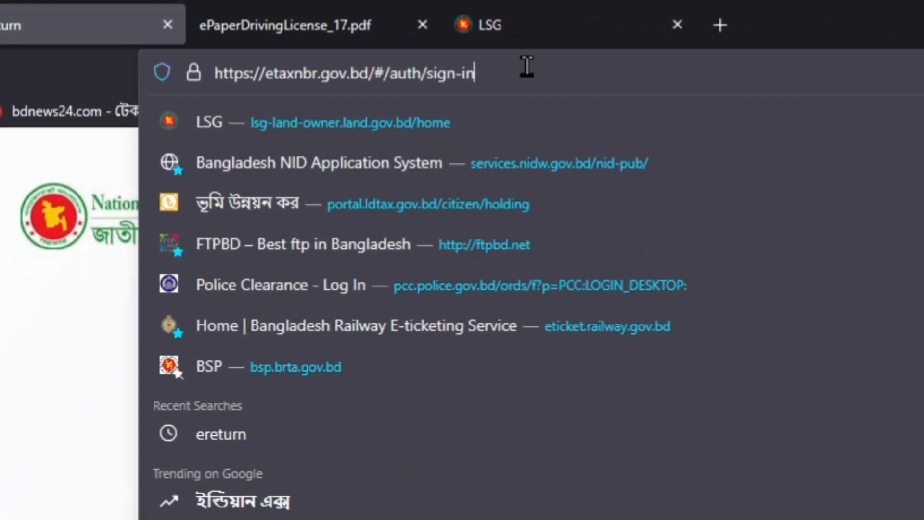
pyautogui.press('BackSpace')
pyautogui.press('BackSpace')
pyautogui.press('BackSpace')
pyautogui.press('BackSpace')
pyautogui.press('BackSpace')
pyautogui.press('BackSpace')
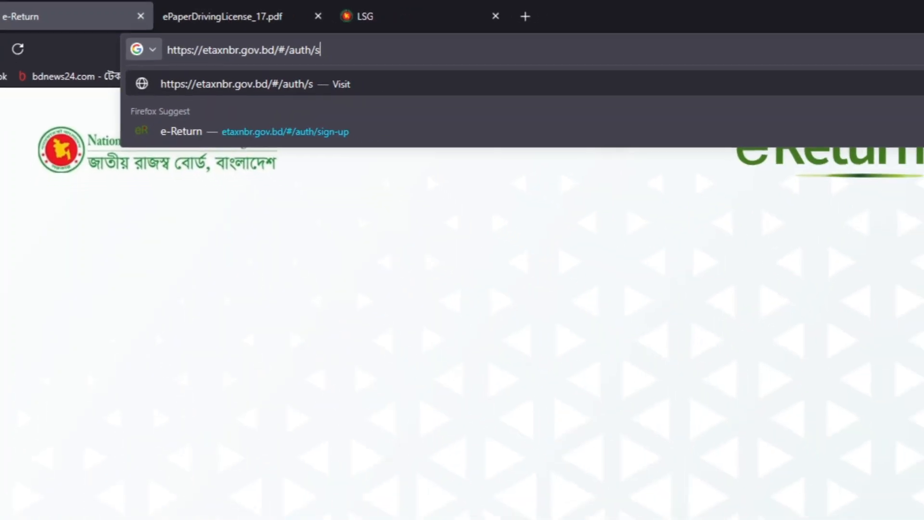
pyautogui.press('BackSpace')
pyautogui.press('BackSpace')
pyautogui.press('BackSpace')
pyautogui.press('BackSpace')
pyautogui.press('BackSpace')
pyautogui.press('BackSpace')
pyautogui.press('BackSpace')
pyautogui.press('BackSpace')
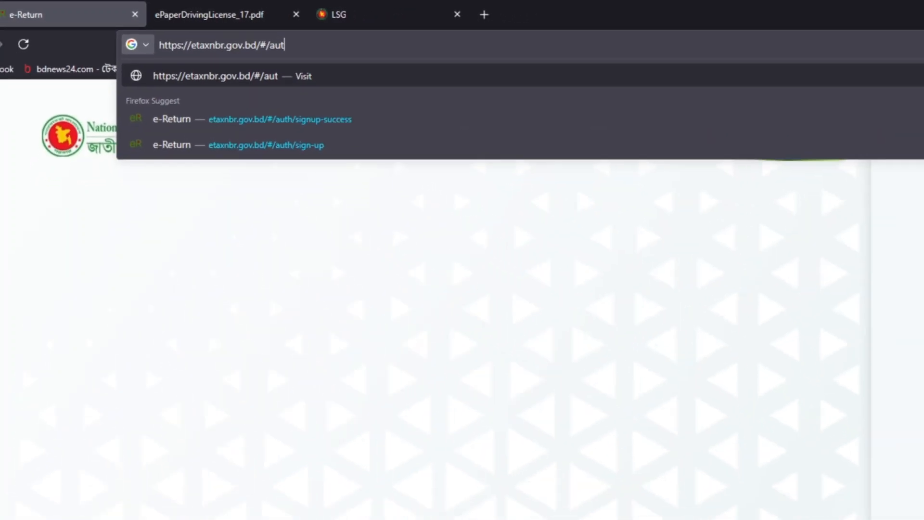
pyautogui.press('Return')
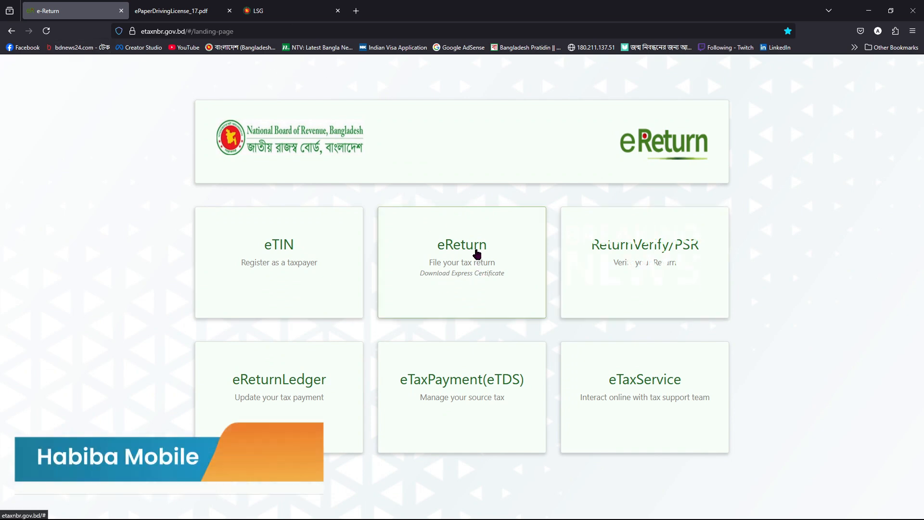
# - Open the eReturn service as a not yet registered taxpayer and dismiss the biometric mobile number notice
pyautogui.click(476, 254)
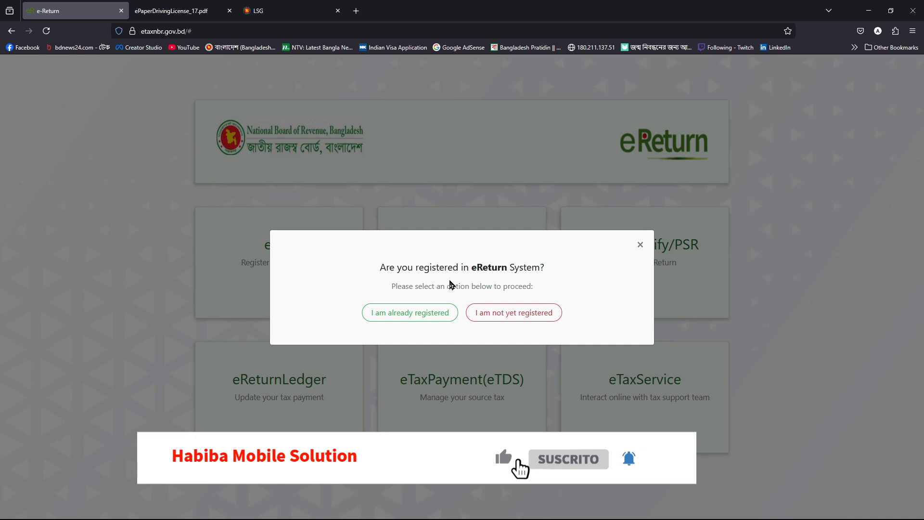
pyautogui.click(389, 310)
pyautogui.click(518, 317)
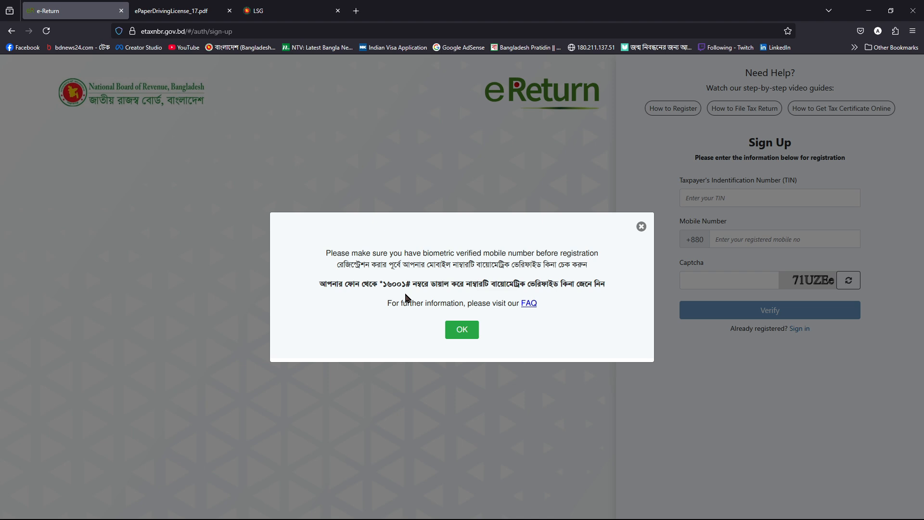
pyautogui.click(465, 330)
# - Leave the registration form blank and open the sign-in page for already registered taxpayers
pyautogui.click(732, 198)
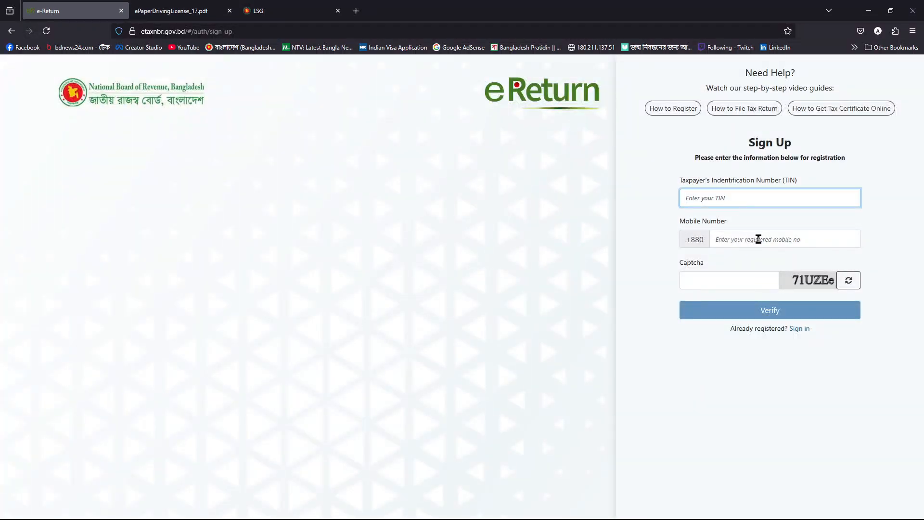
pyautogui.click(768, 243)
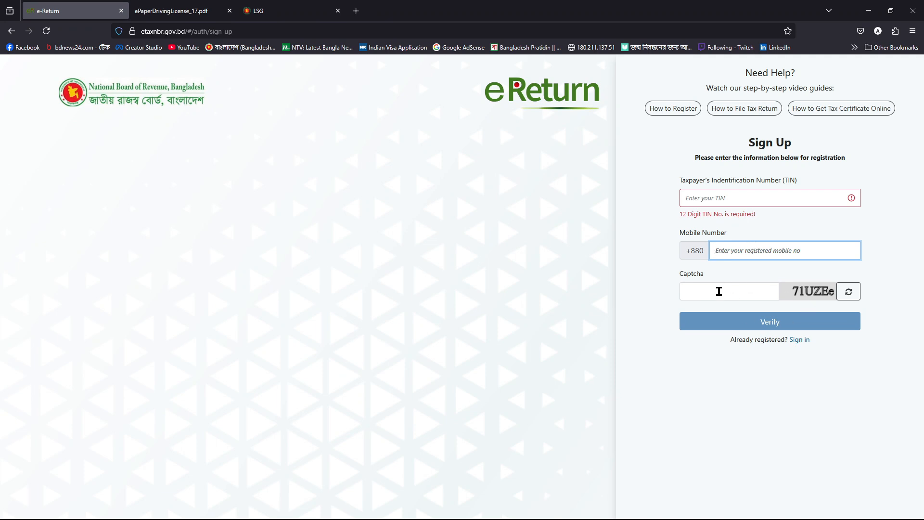
pyautogui.click(711, 291)
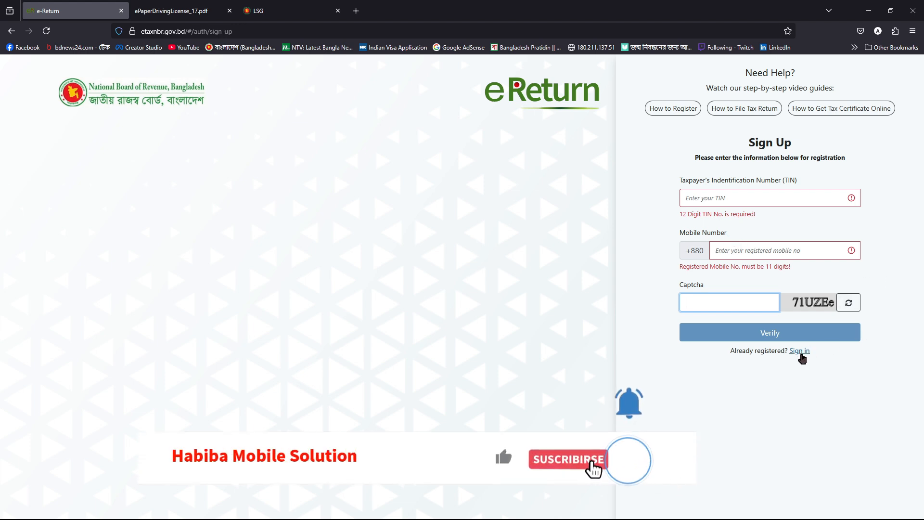
pyautogui.click(800, 352)
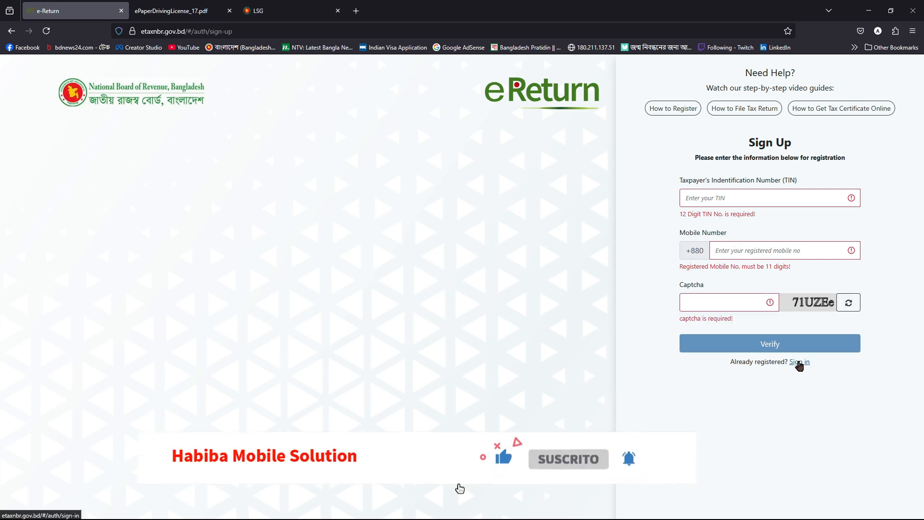
pyautogui.click(799, 362)
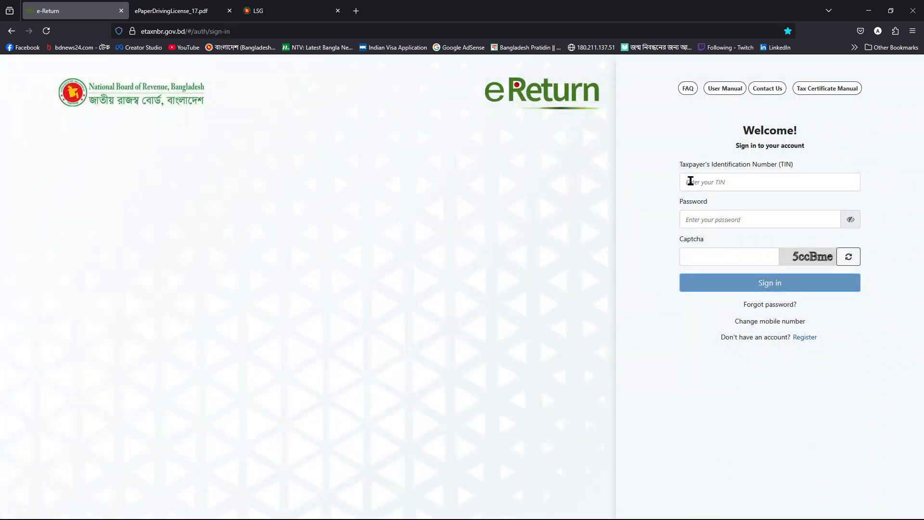
# - Sign in with a saved taxpayer identification number and its stored password, completing the captcha
pyautogui.click(690, 181)
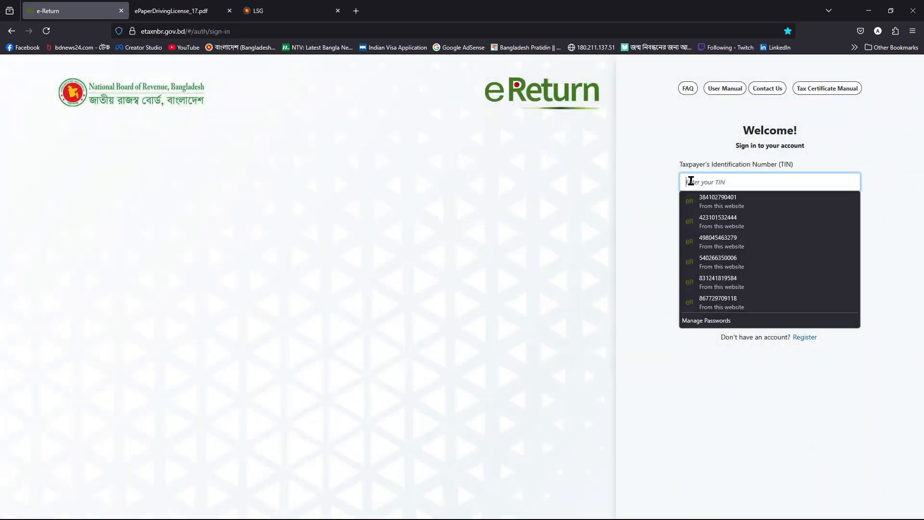
pyautogui.click(751, 282)
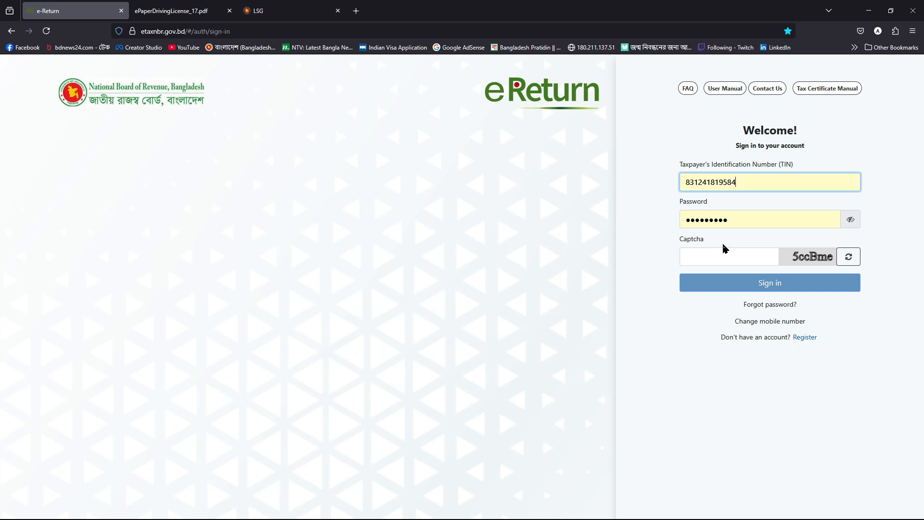
pyautogui.click(711, 259)
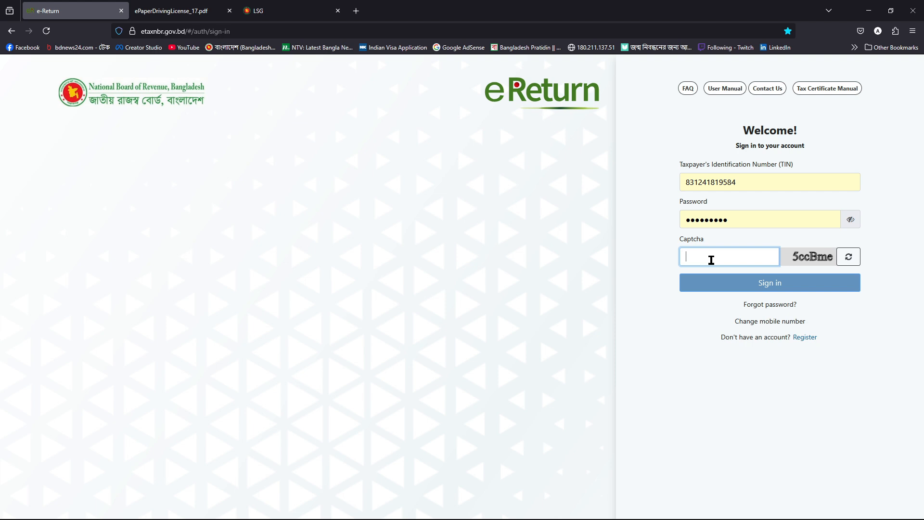
pyautogui.write('5ccBme')
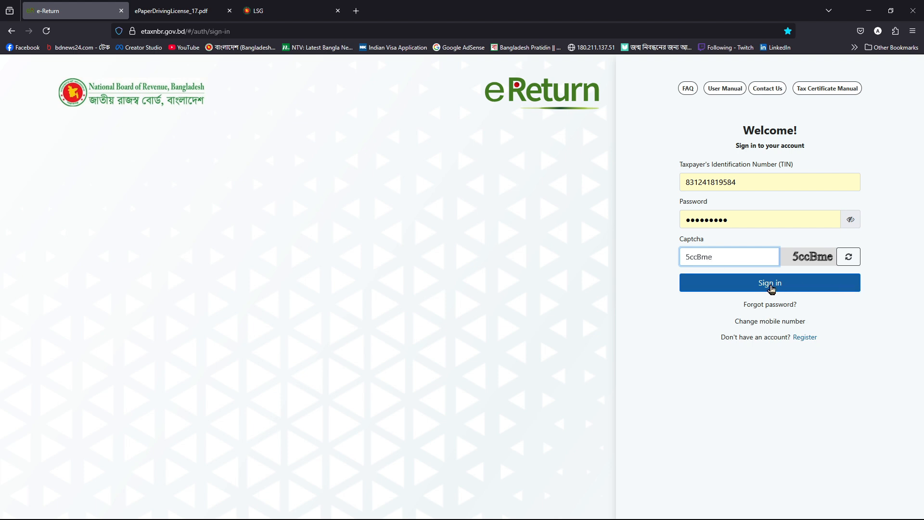
pyautogui.click(779, 284)
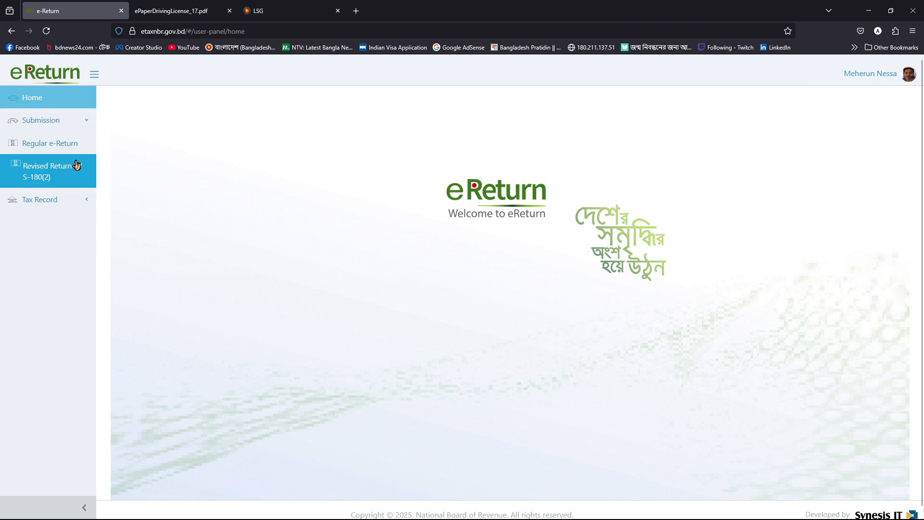
# - Open the Regular e-Return form and keep Self as the return scheme
pyautogui.click(50, 147)
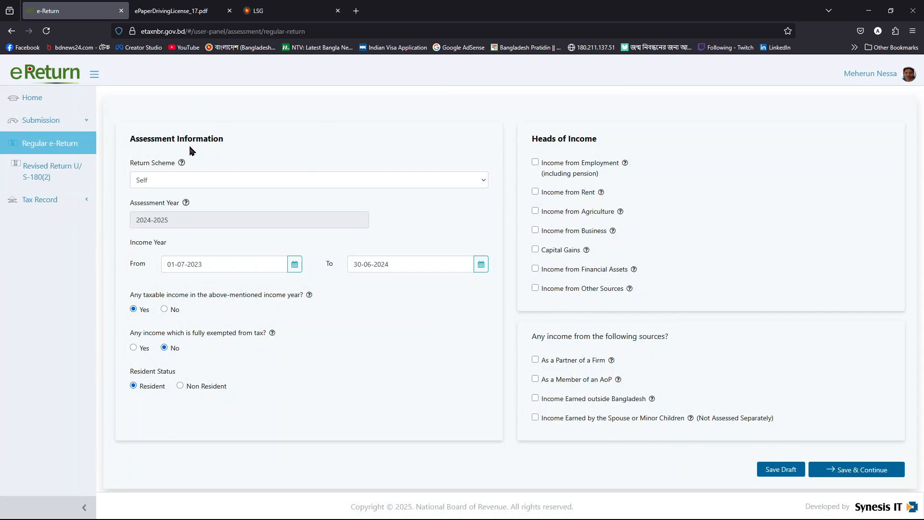
pyautogui.click(171, 180)
pyautogui.click(157, 181)
pyautogui.click(233, 155)
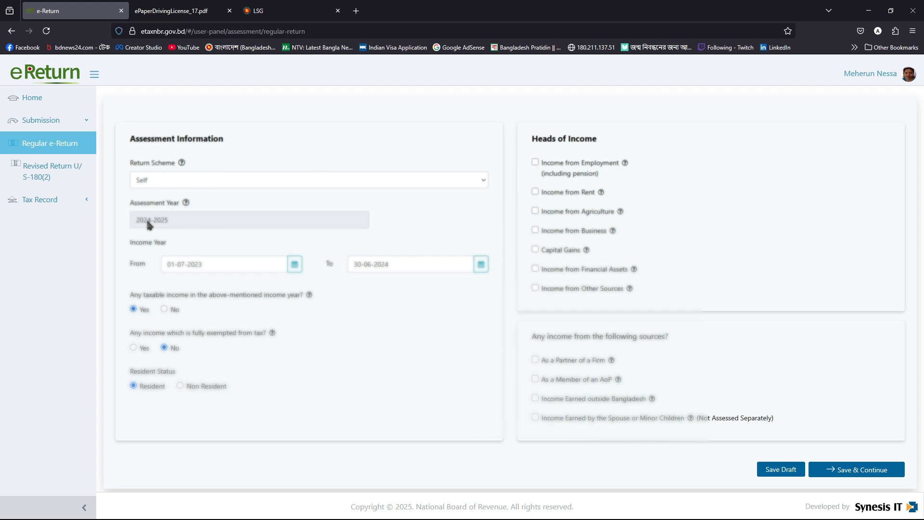
# - Try declaring no taxable income with Income from Employment selected, and remove that income head with its salary data
pyautogui.click(164, 309)
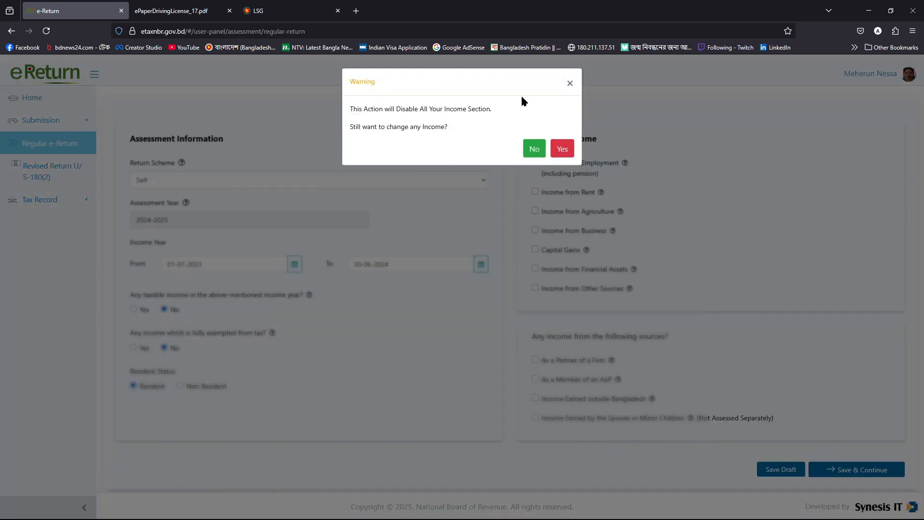
pyautogui.click(562, 148)
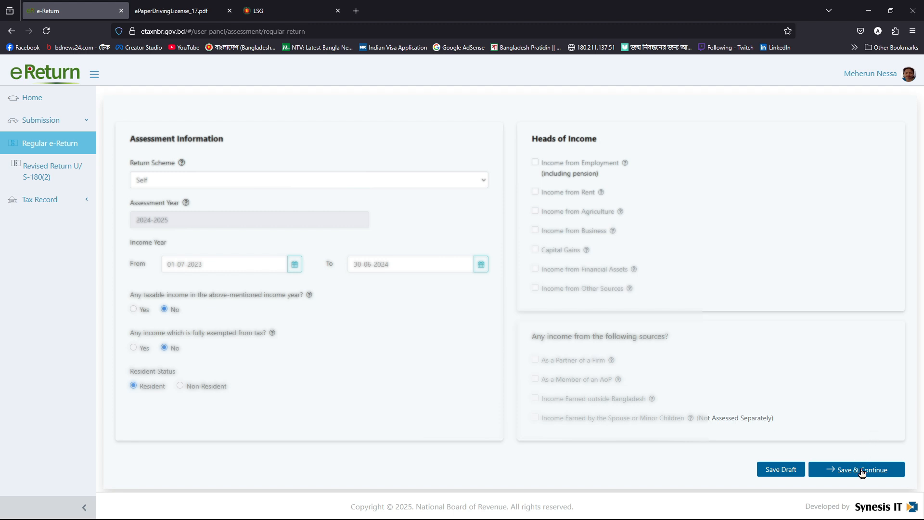
pyautogui.click(133, 310)
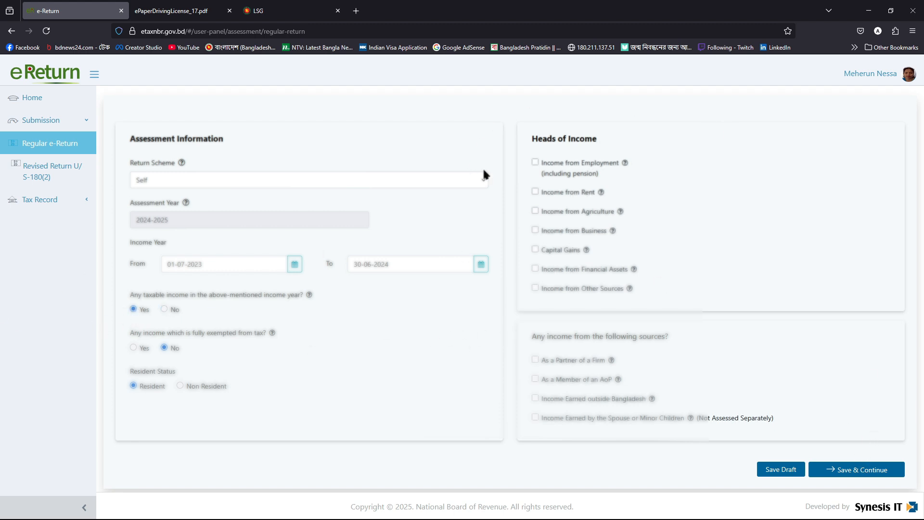
pyautogui.click(534, 162)
pyautogui.click(165, 309)
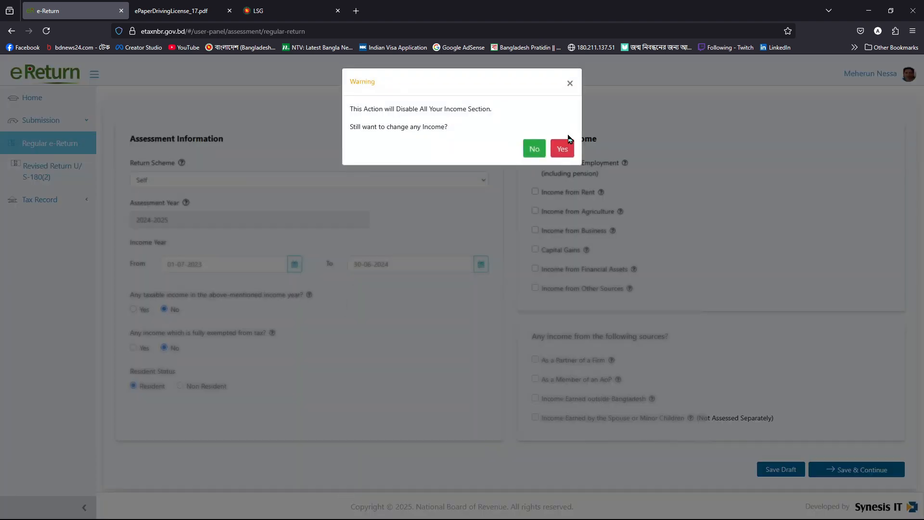
pyautogui.click(564, 146)
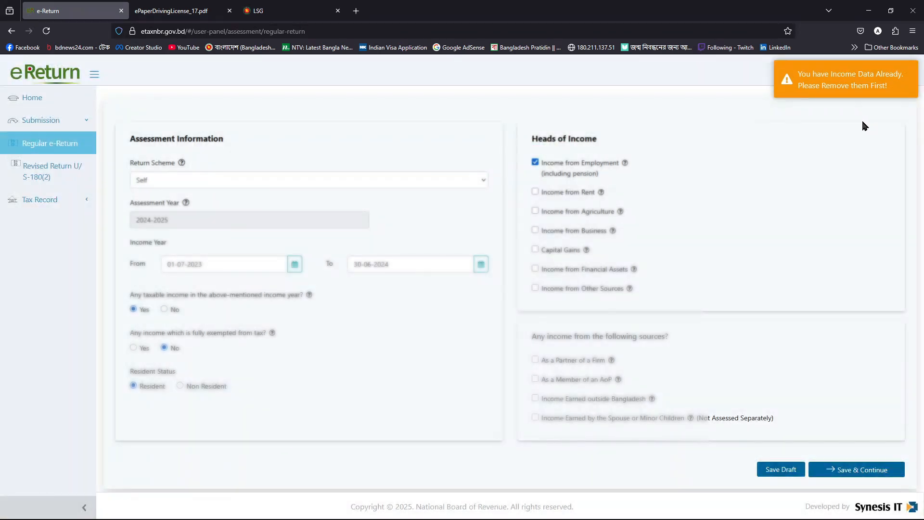
pyautogui.click(535, 162)
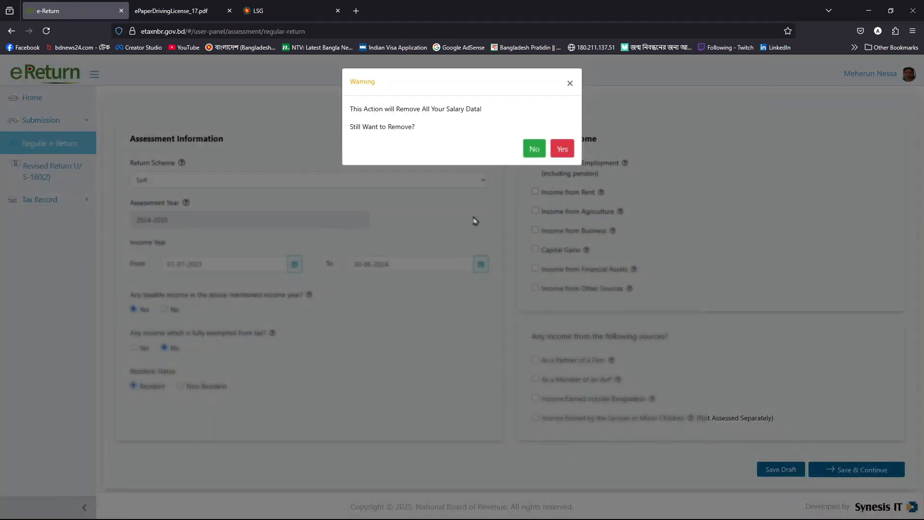
pyautogui.click(571, 144)
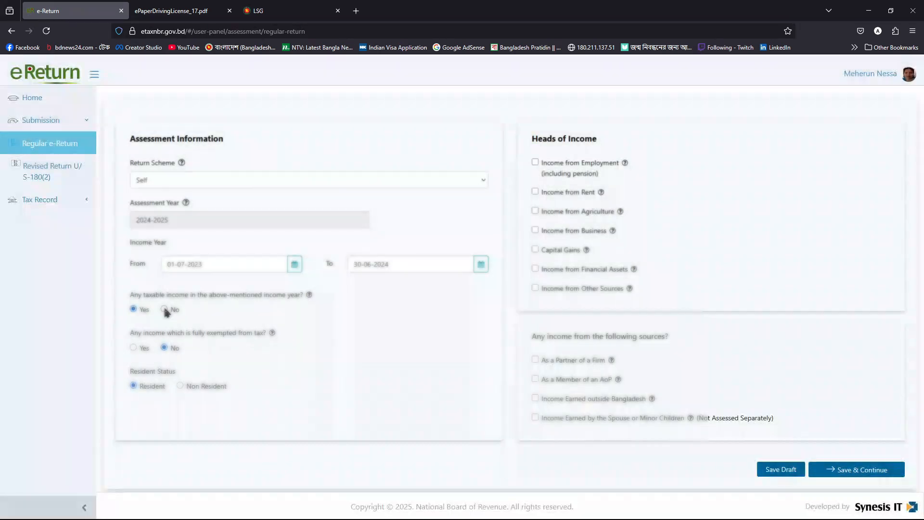
# - Answer No to taxable income in the income year, confirm disabling the income sections, and save the assessment information
pyautogui.click(179, 313)
pyautogui.click(562, 143)
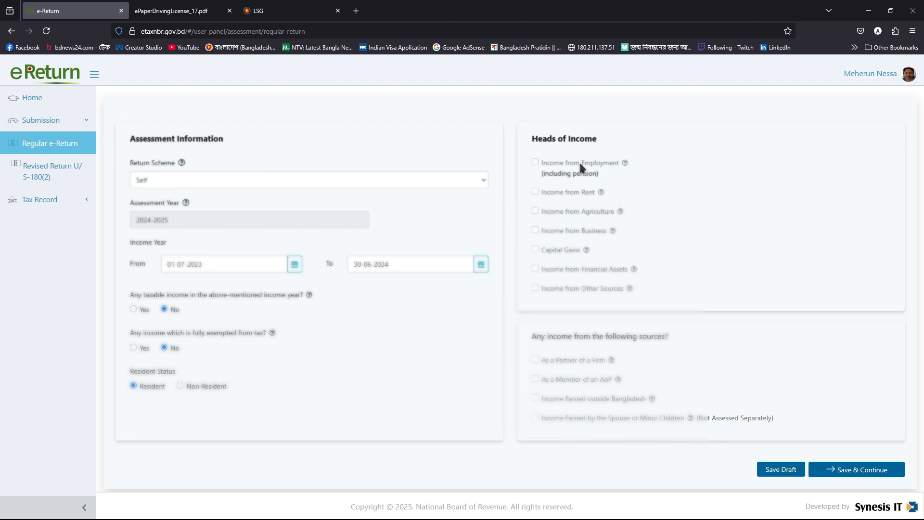
pyautogui.click(862, 469)
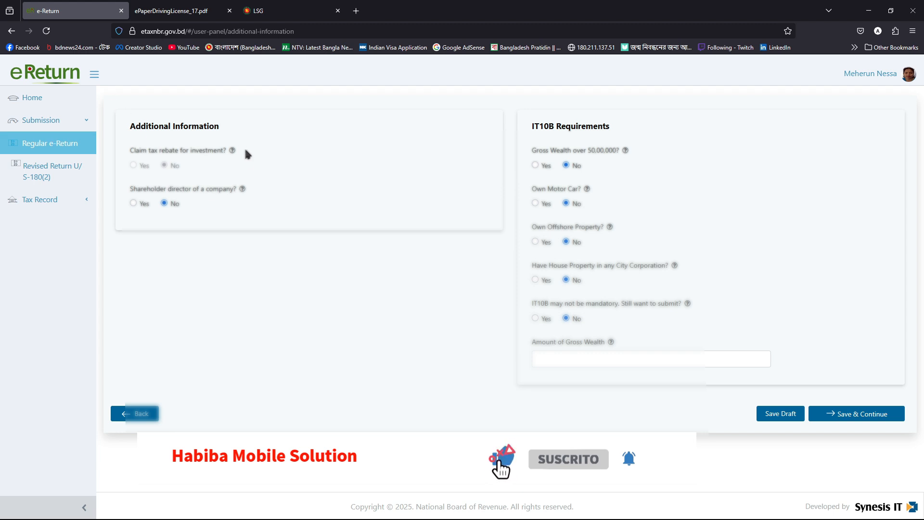
# - Choose Yes for submitting IT10B although it may not be mandatory, and save the additional information
pyautogui.moveTo(232, 152)
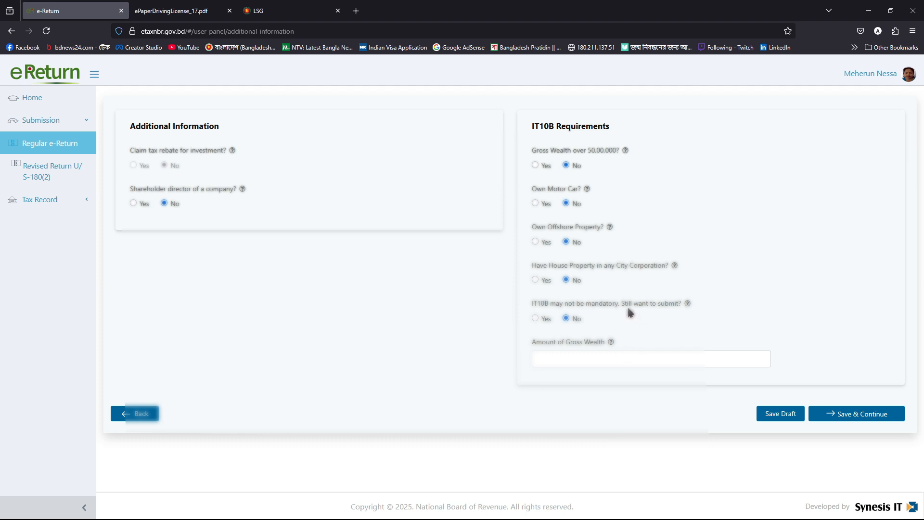
pyautogui.click(535, 319)
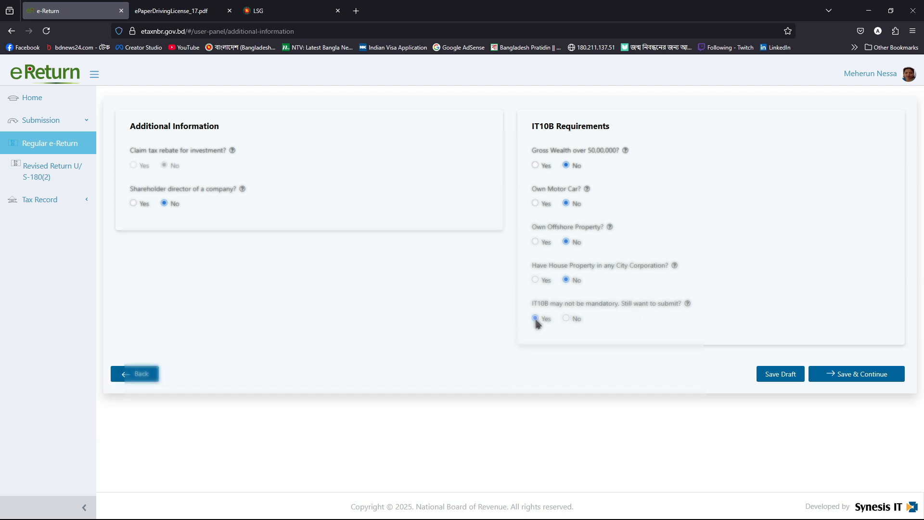
pyautogui.click(848, 381)
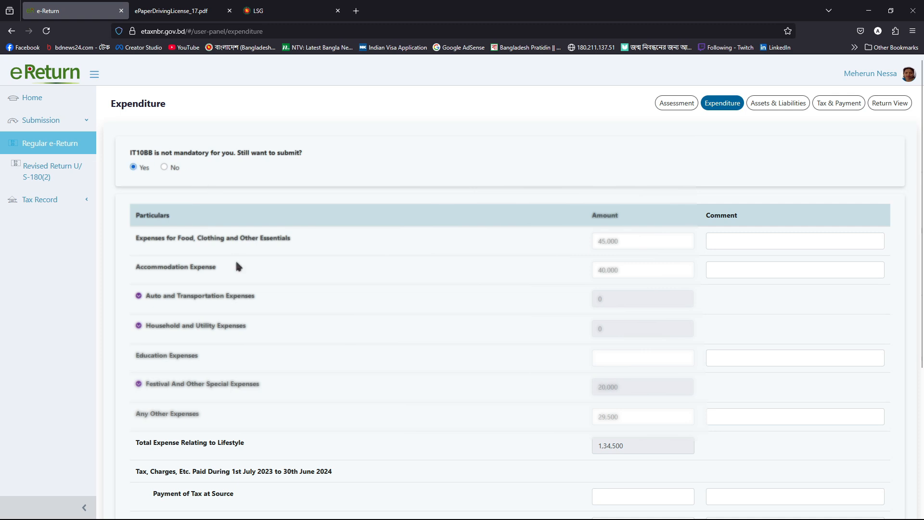
# - Examine the Expenditure page's lifestyle expense rows, tax payment rows and total amount fields
pyautogui.scroll(-1, 489, 436)
pyautogui.scroll(-3, 489, 436)
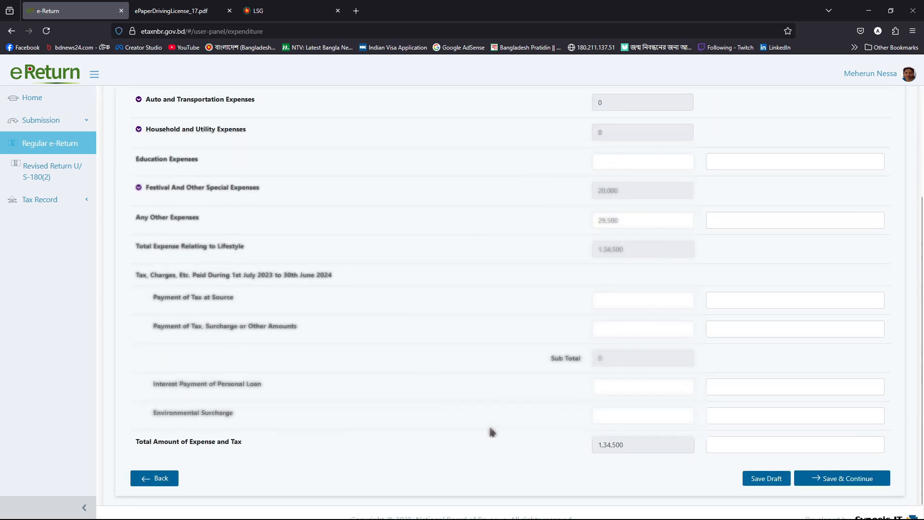
pyautogui.scroll(3, 489, 436)
pyautogui.scroll(-1, 496, 434)
pyautogui.scroll(-2, 497, 431)
pyautogui.scroll(4, 493, 437)
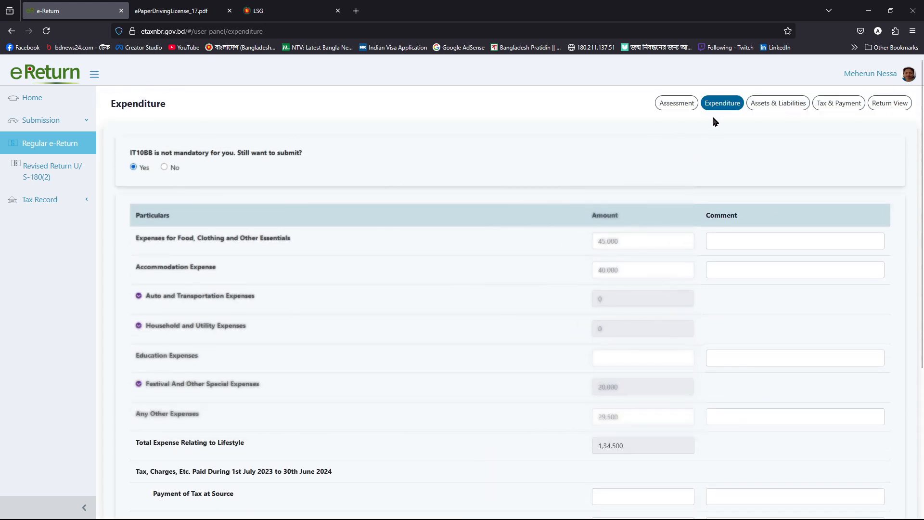
pyautogui.scroll(-1, 455, 317)
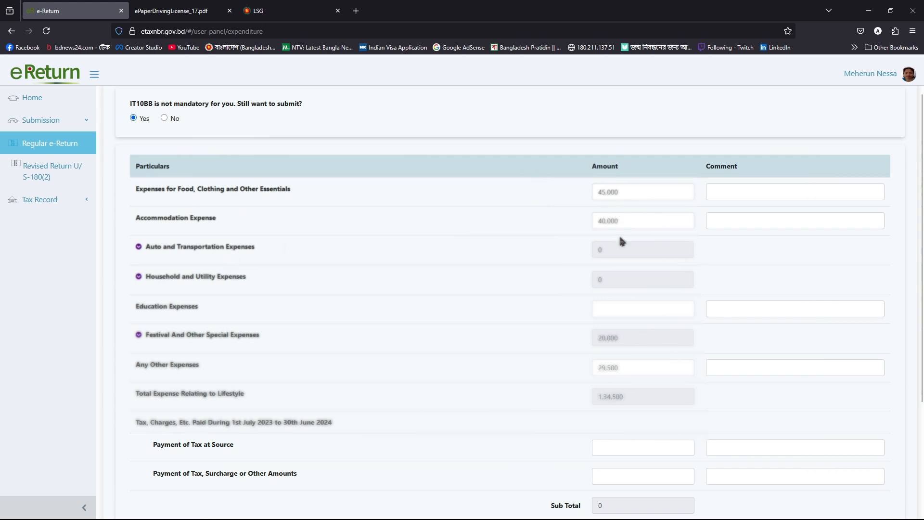
pyautogui.scroll(-2, 439, 277)
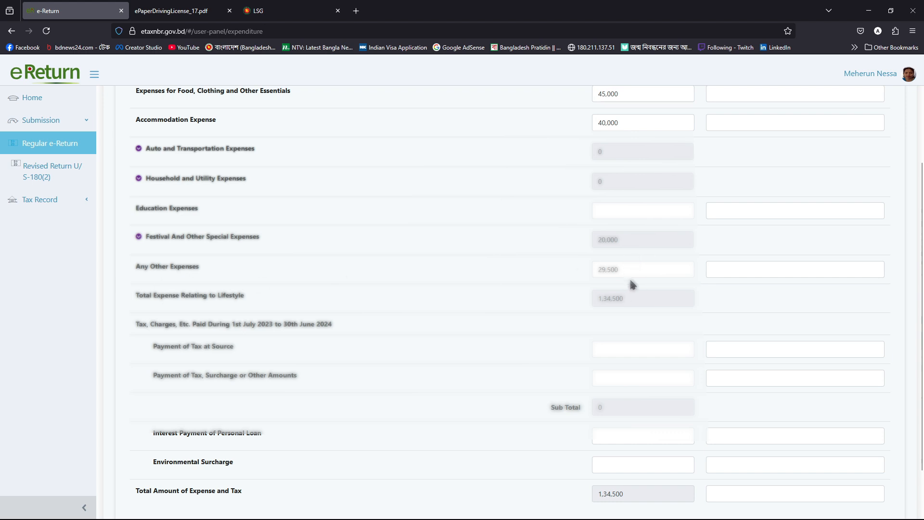
# - Save the expenditure details and continue to Assets & Liabilities
pyautogui.scroll(-2, 514, 413)
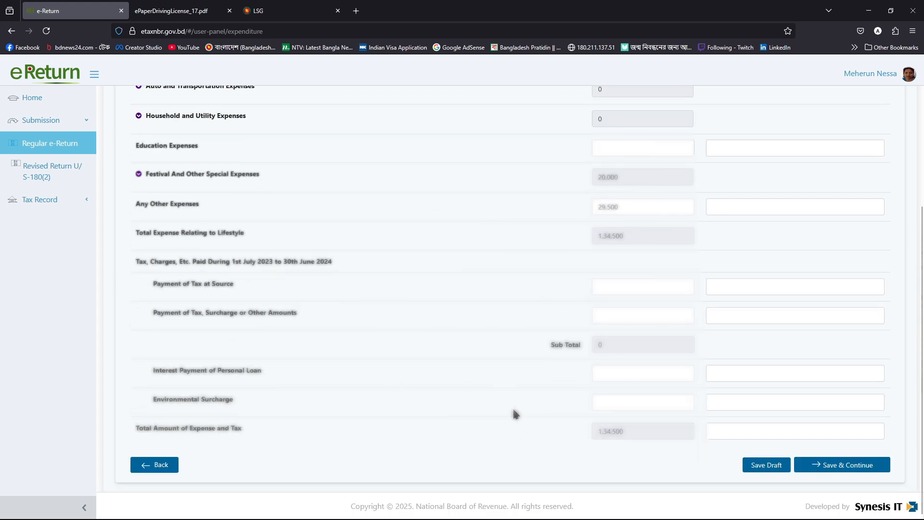
pyautogui.click(836, 463)
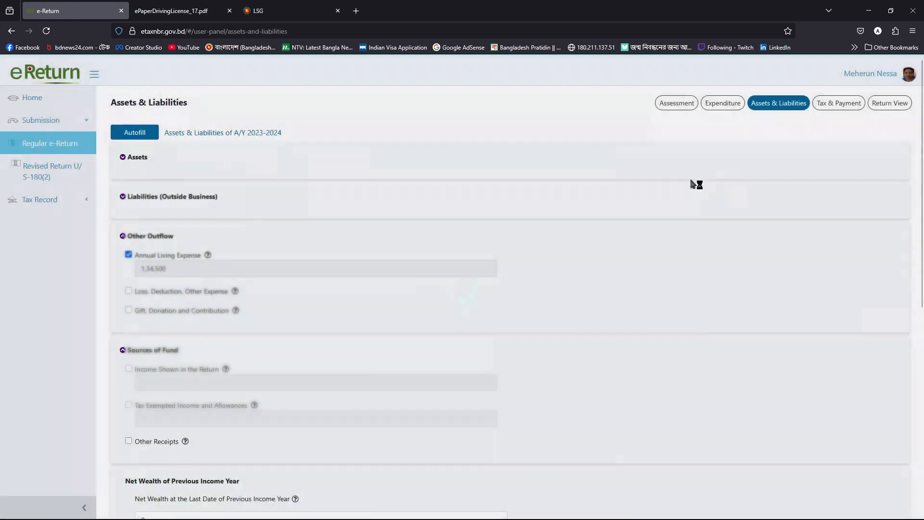
# - Enable Other Receipts under Sources of Fund and add a "husband form gift" entry with an amount of 1,34,500
pyautogui.scroll(-2, 414, 350)
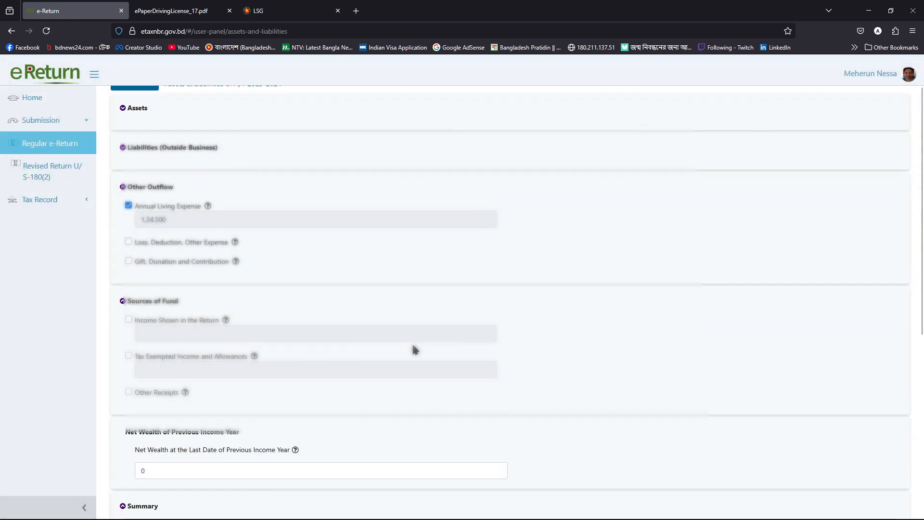
pyautogui.scroll(-2, 415, 350)
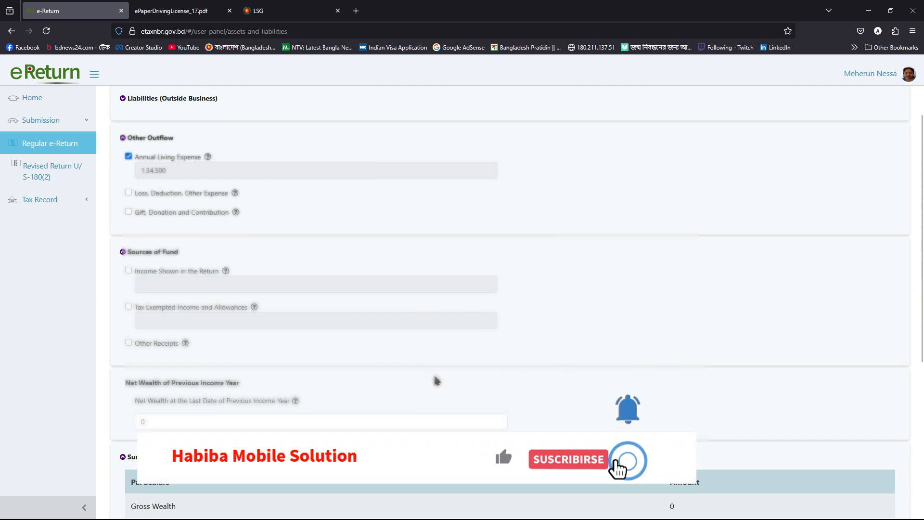
pyautogui.scroll(-4, 470, 371)
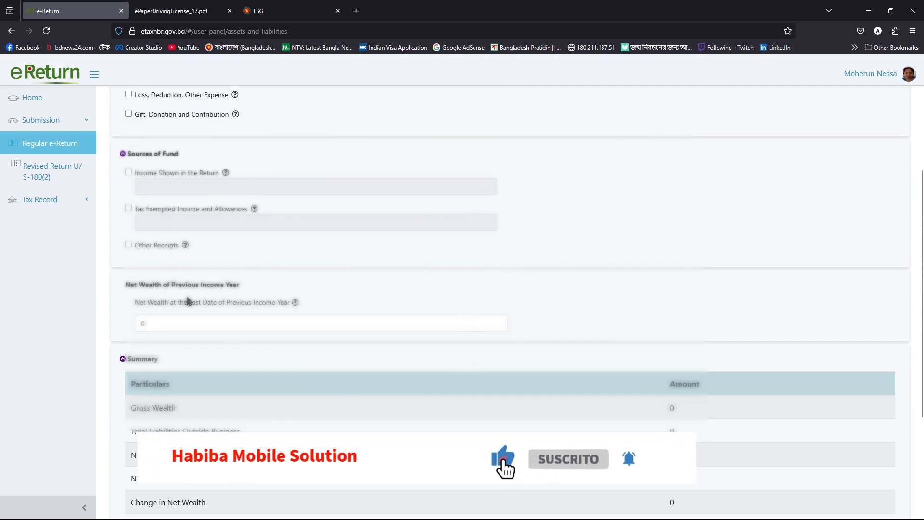
pyautogui.click(128, 245)
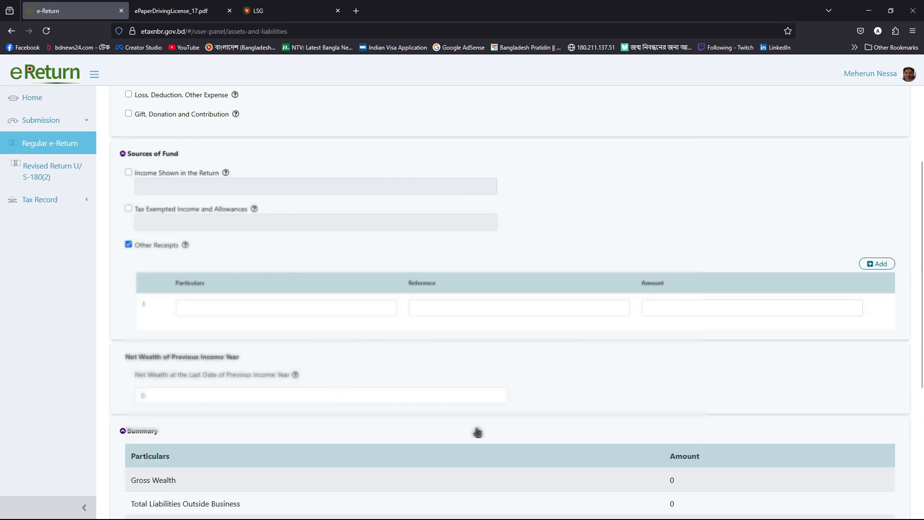
pyautogui.scroll(3, 379, 414)
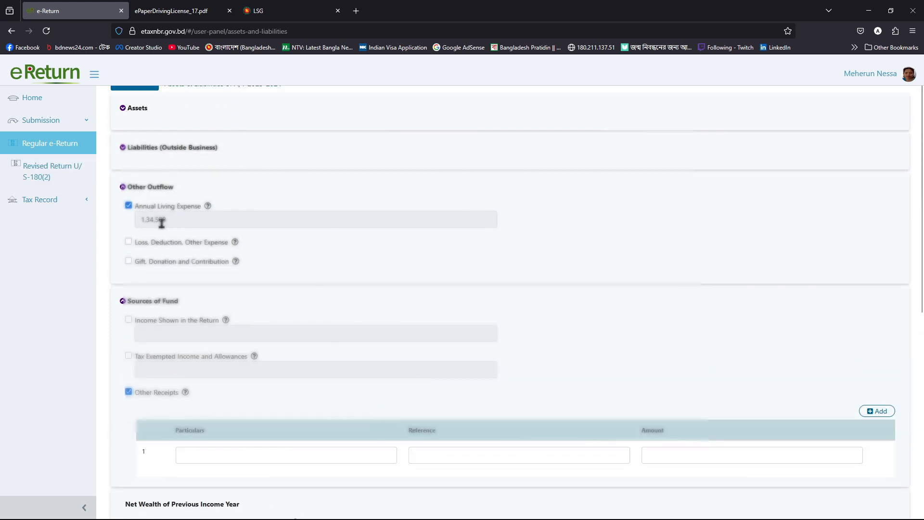
pyautogui.scroll(-1, 298, 379)
pyautogui.scroll(-1, 297, 379)
pyautogui.click(231, 357)
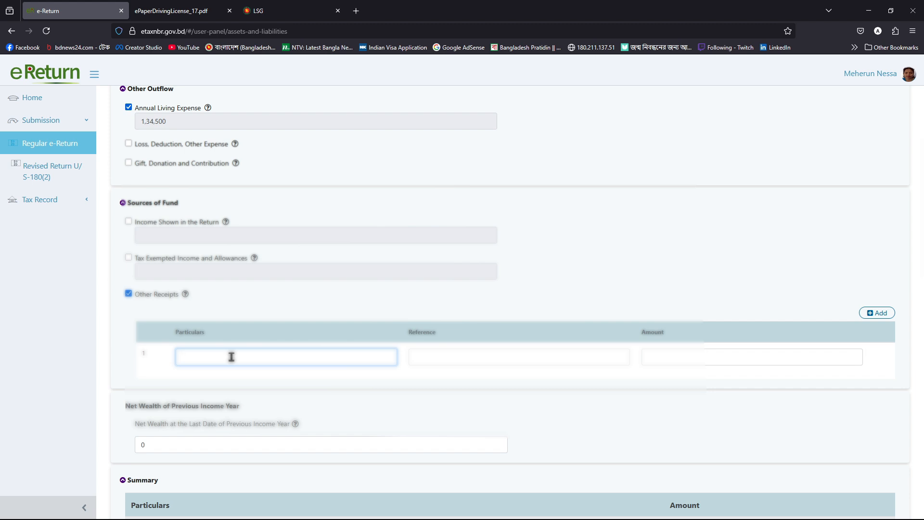
pyautogui.write('husband form gift')
pyautogui.click(673, 350)
pyautogui.write('134500')
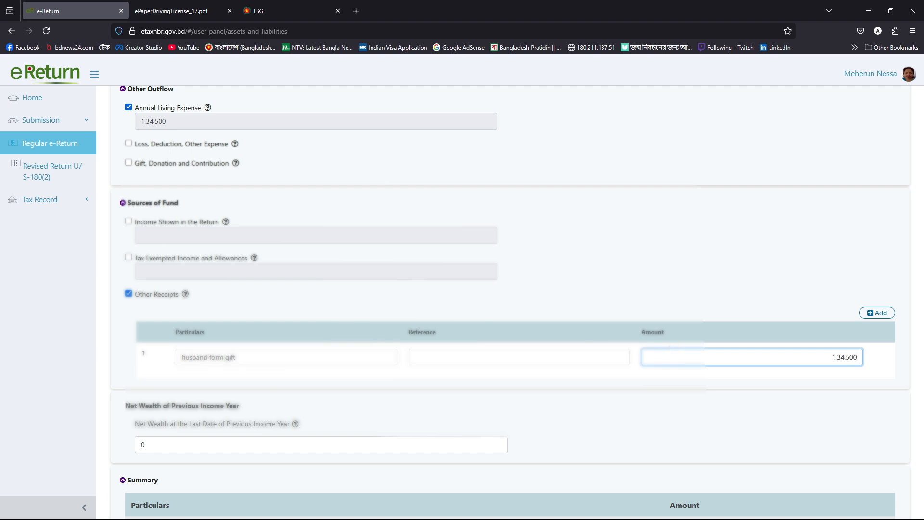
# - Compare the total fund outflow, source of fund and difference in the Assets & Liabilities summary with the entered amounts
pyautogui.scroll(-6, 864, 353)
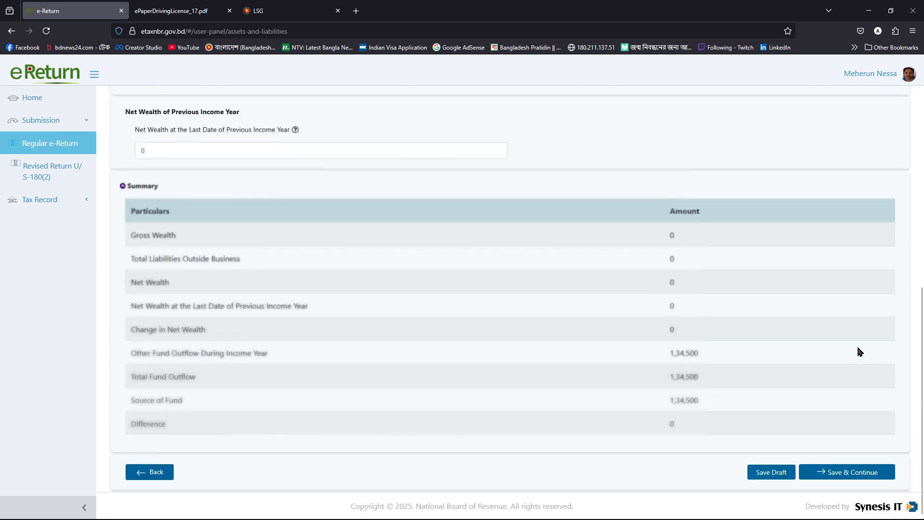
pyautogui.scroll(8, 573, 336)
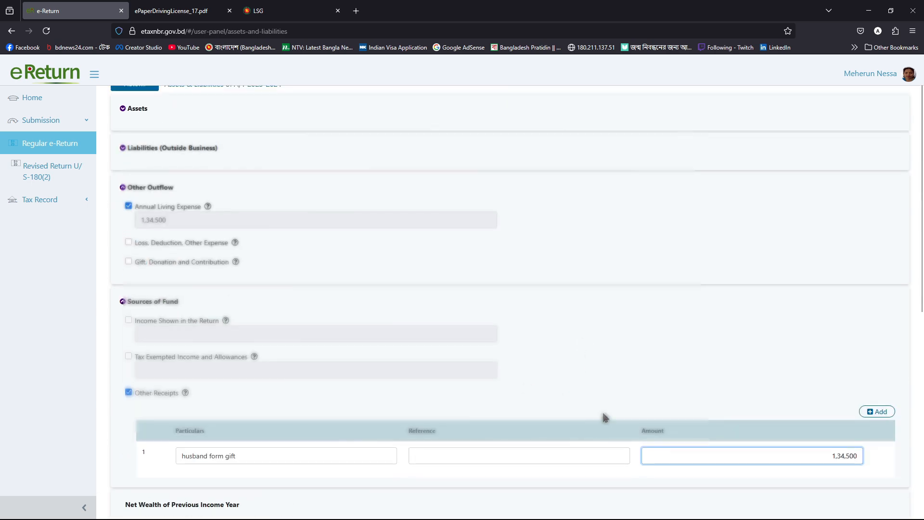
pyautogui.scroll(1, 344, 334)
pyautogui.scroll(-3, 201, 365)
pyautogui.scroll(-5, 640, 412)
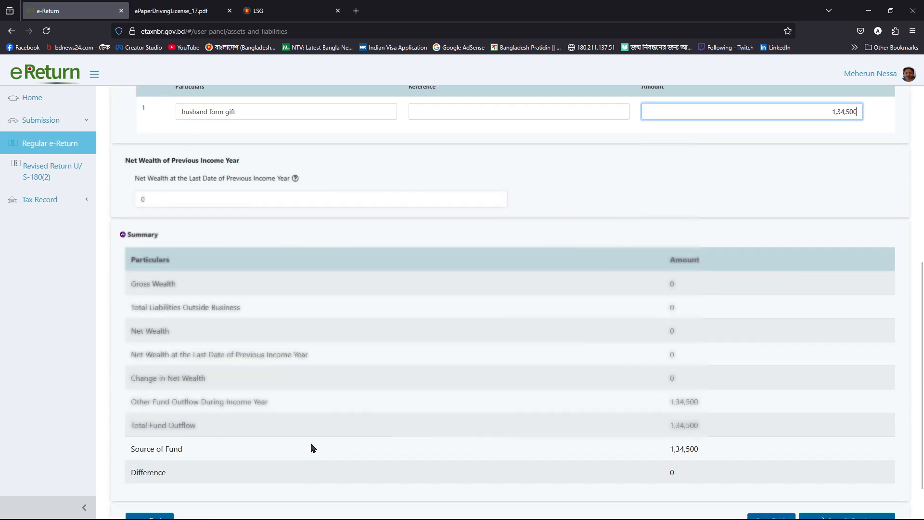
pyautogui.scroll(-2, 398, 389)
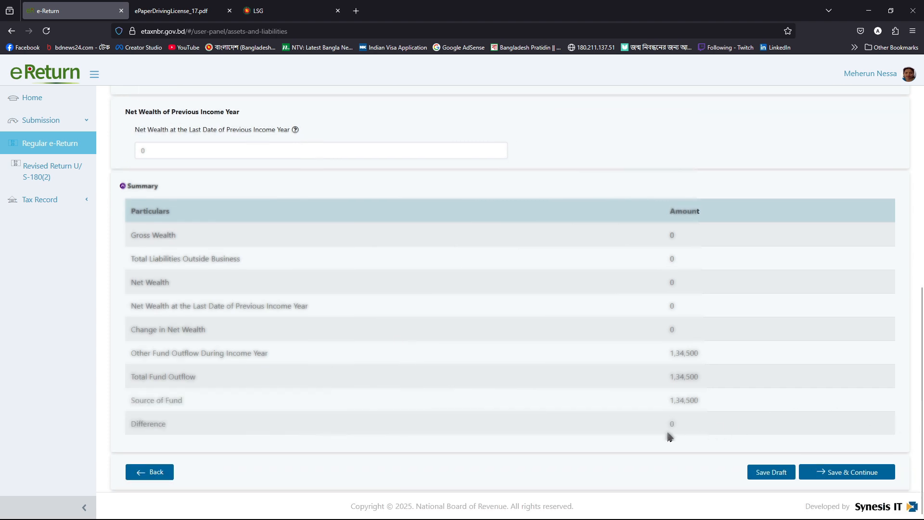
# - Try 1,50,000 as the husband gift amount and check its effect on the summary's source of fund and difference
pyautogui.scroll(7, 673, 428)
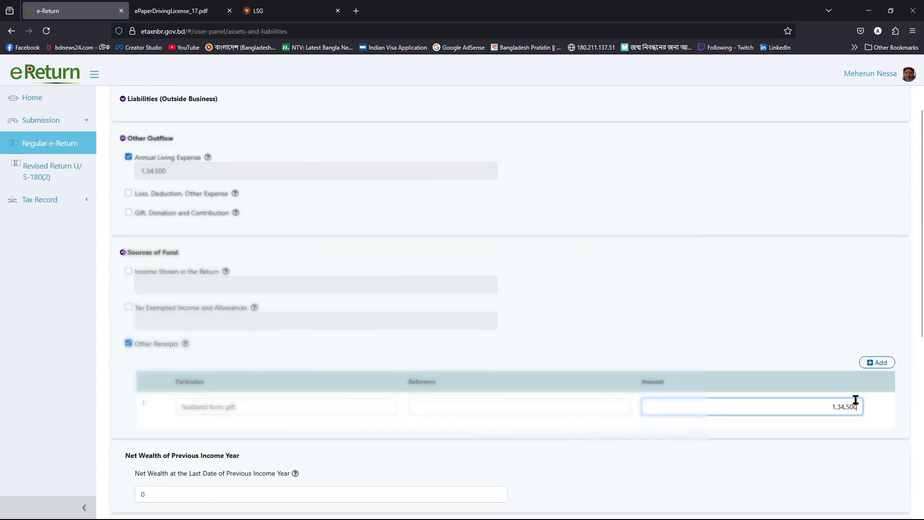
pyautogui.press('BackSpace')
pyautogui.press('BackSpace')
pyautogui.press('BackSpace')
pyautogui.press('BackSpace')
pyautogui.write('1500')
pyautogui.scroll(-7, 855, 399)
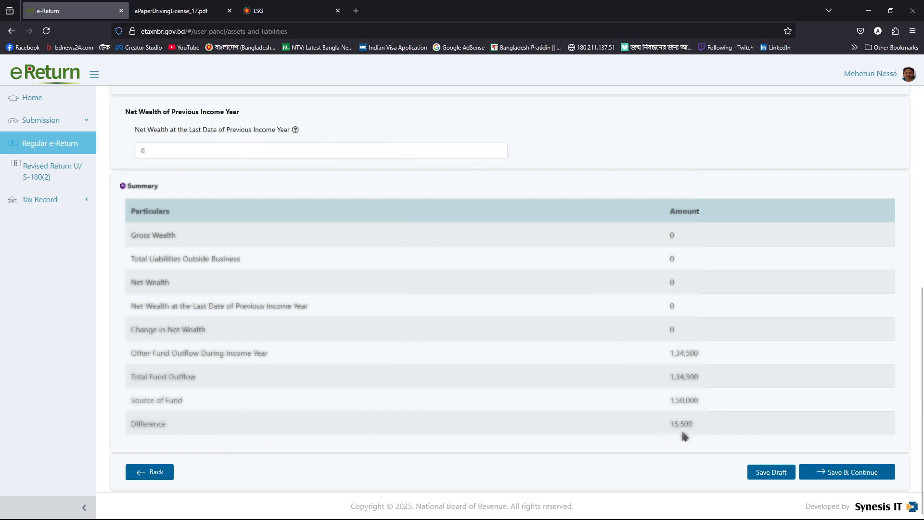
pyautogui.scroll(5, 717, 433)
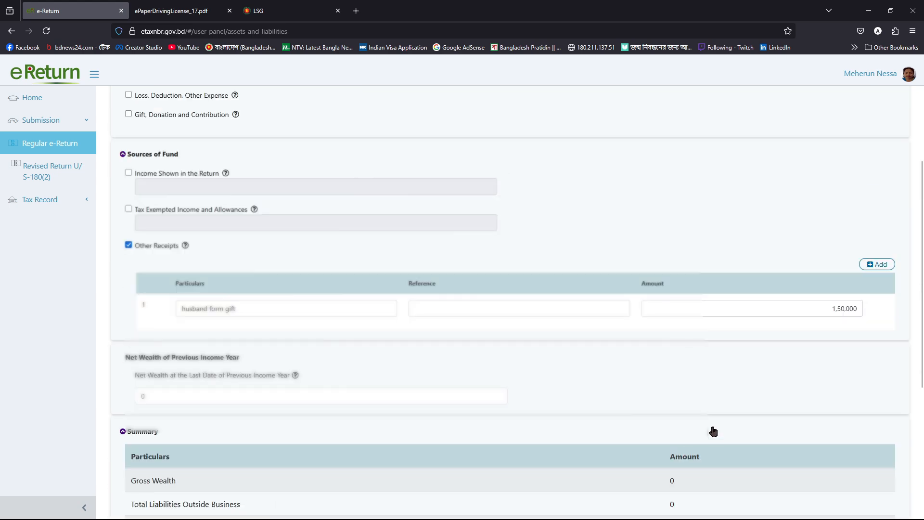
pyautogui.scroll(-4, 713, 431)
# - Set the husband gift amount in Other Receipts to 1,34,500
pyautogui.scroll(8, 691, 462)
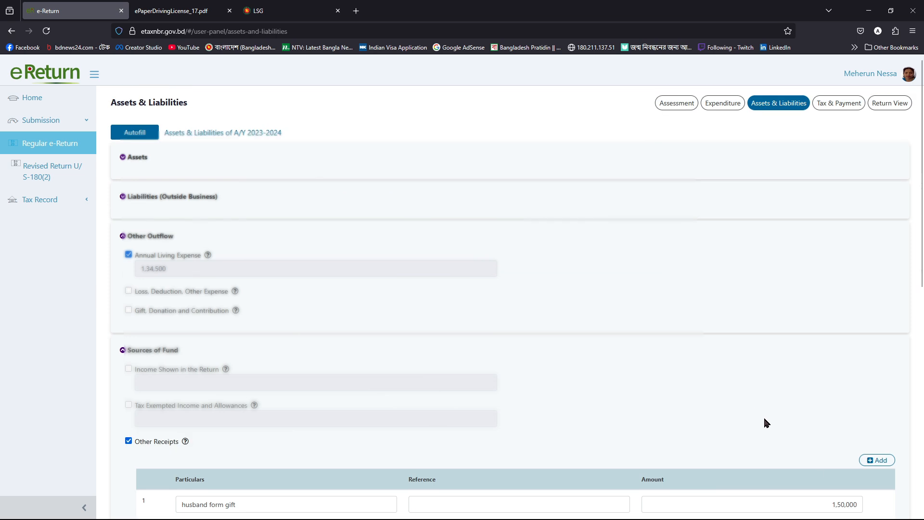
pyautogui.scroll(-5, 765, 419)
pyautogui.click(858, 261)
pyautogui.press('BackSpace')
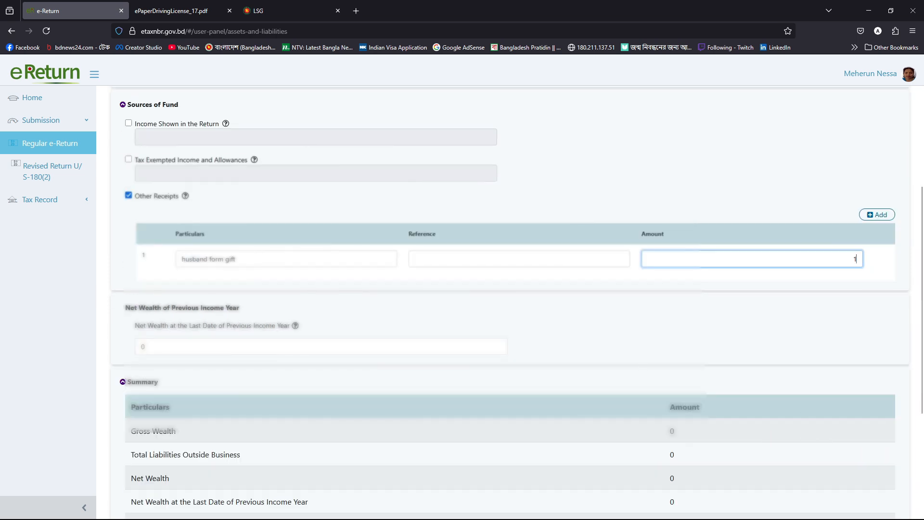
pyautogui.write('34,500')
pyautogui.click(705, 346)
pyautogui.scroll(-5, 705, 346)
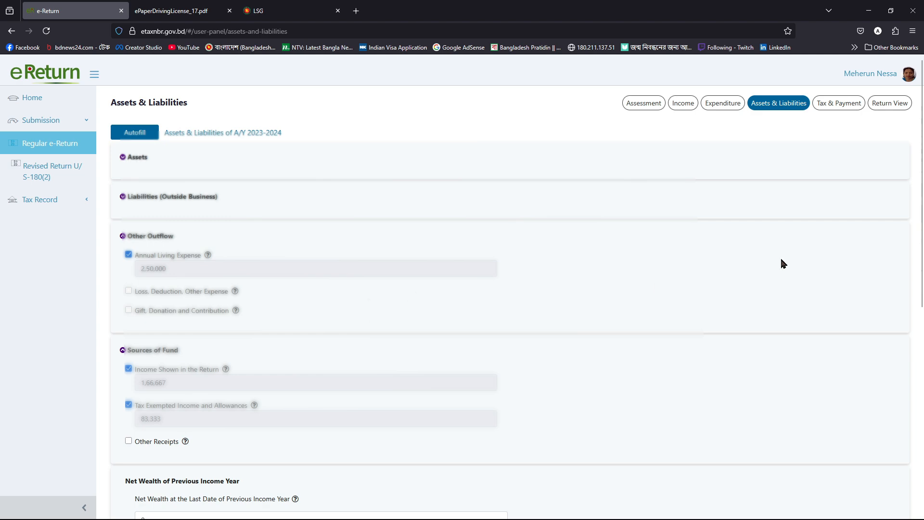
# - Save the Assets & Liabilities details and save the calculation of the total amount payable in Tax & Payment
pyautogui.scroll(-8, 782, 257)
pyautogui.click(850, 472)
pyautogui.scroll(-10, 773, 274)
pyautogui.scroll(-1, 780, 281)
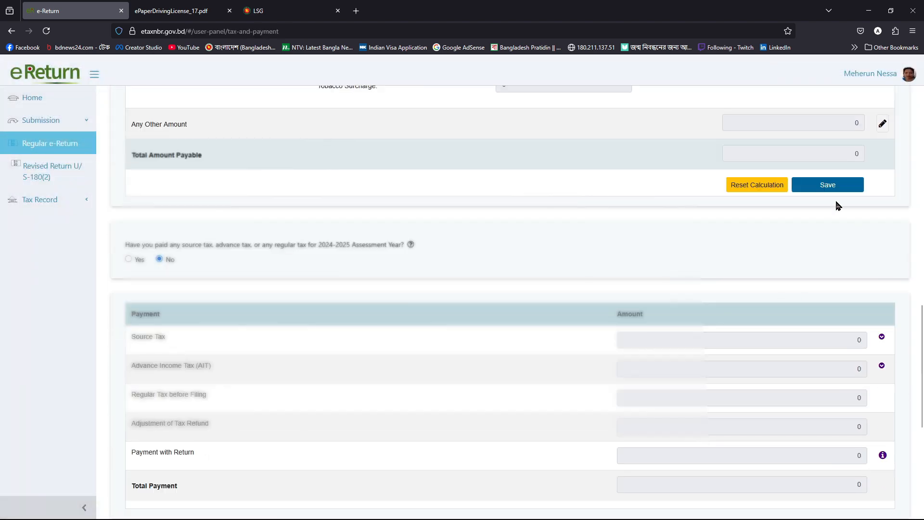
pyautogui.click(837, 190)
# - Review the payment and final payable amounts, and proceed to the online return
pyautogui.scroll(-5, 679, 375)
pyautogui.scroll(-15, 692, 373)
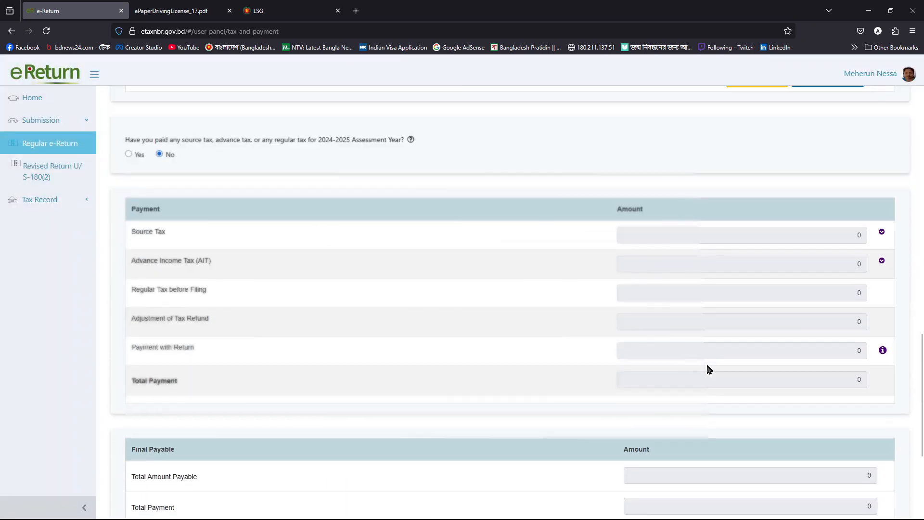
pyautogui.scroll(8, 564, 464)
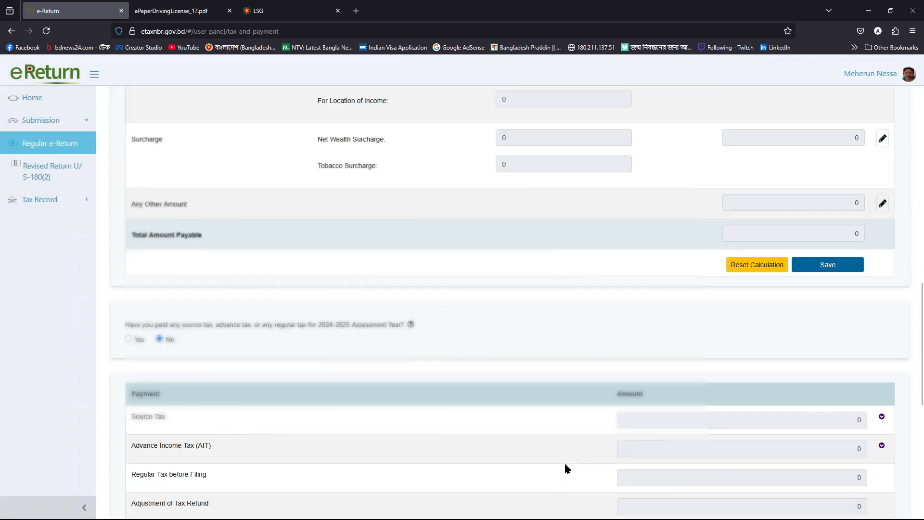
pyautogui.scroll(-8, 472, 365)
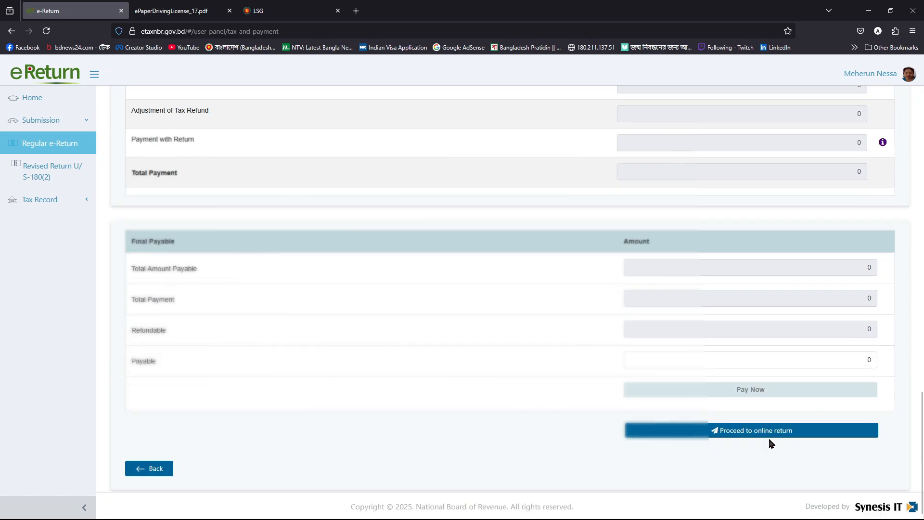
pyautogui.click(770, 431)
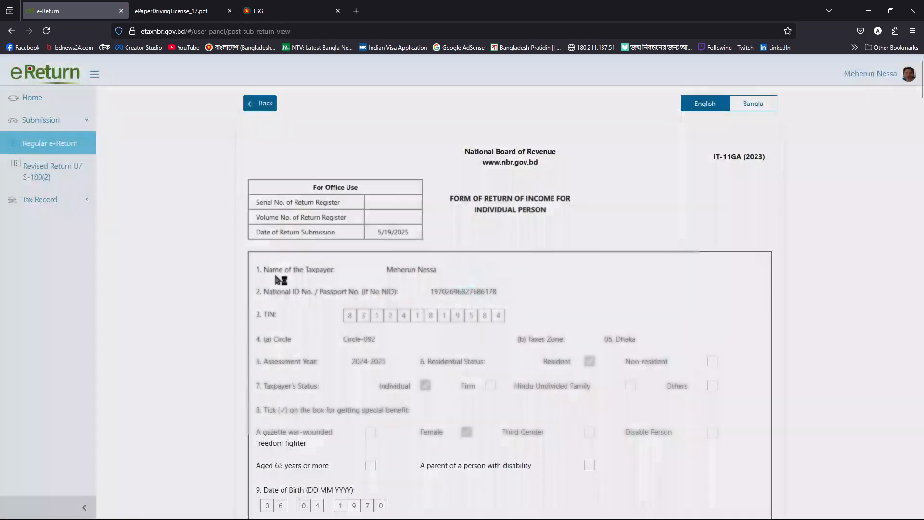
# - Examine the generated IT-11GA return form, including taxpayer details, income particulars, salary schedule, investment tax credit, and assets and liabilities statement
pyautogui.scroll(15, 423, 469)
pyautogui.scroll(20, 491, 430)
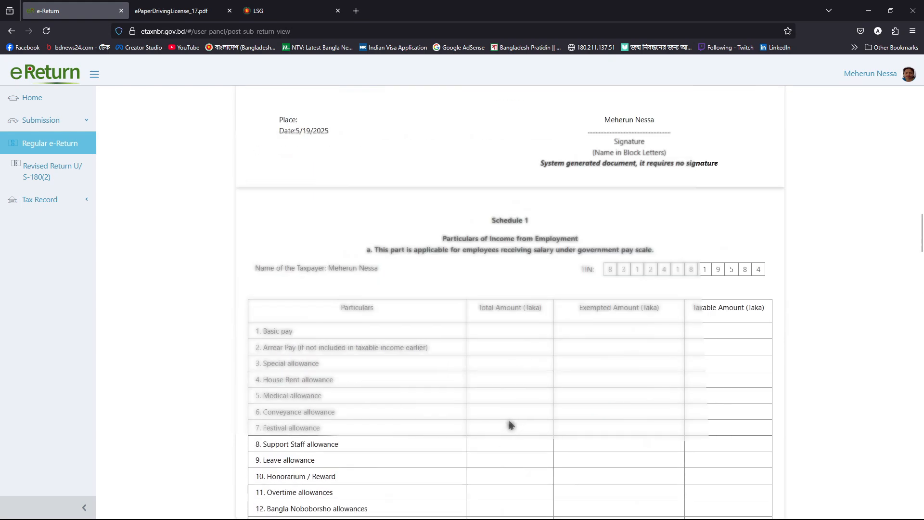
pyautogui.scroll(20, 511, 426)
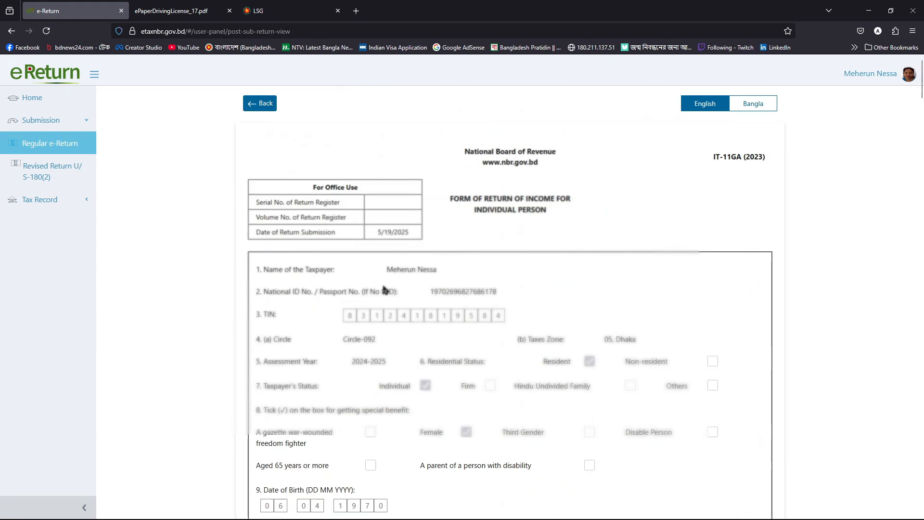
pyautogui.scroll(-5, 462, 278)
pyautogui.scroll(-9, 524, 298)
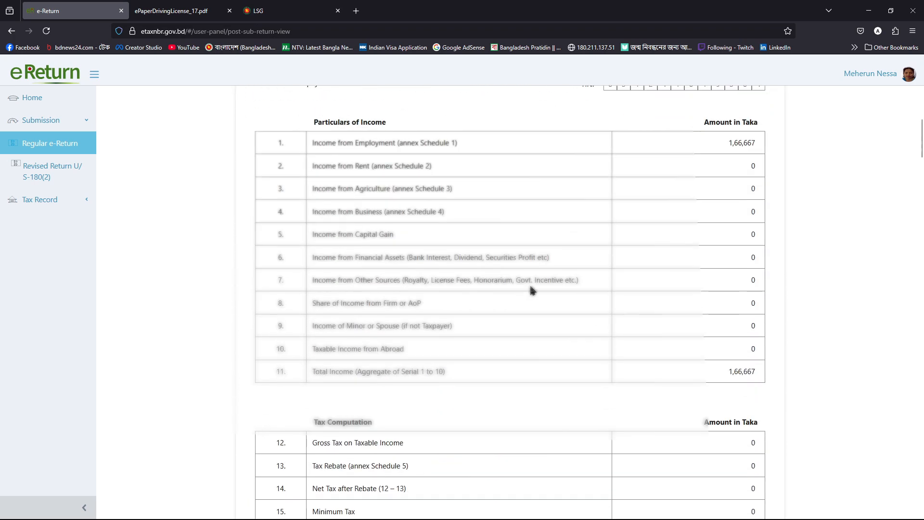
pyautogui.scroll(-15, 737, 375)
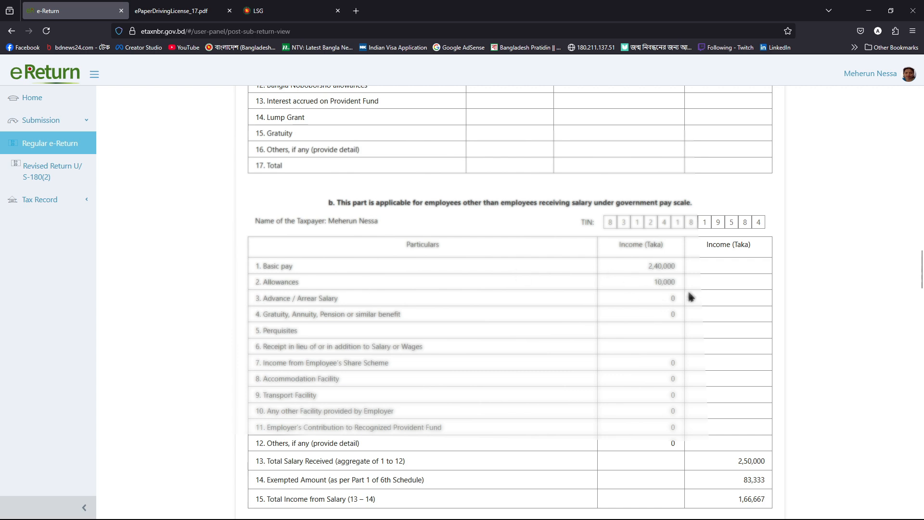
pyautogui.scroll(-3, 640, 330)
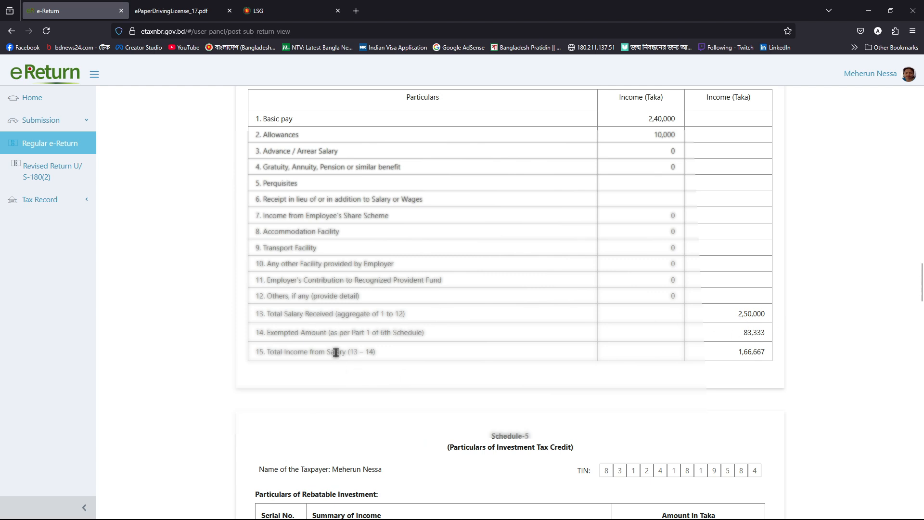
pyautogui.scroll(-15, 662, 366)
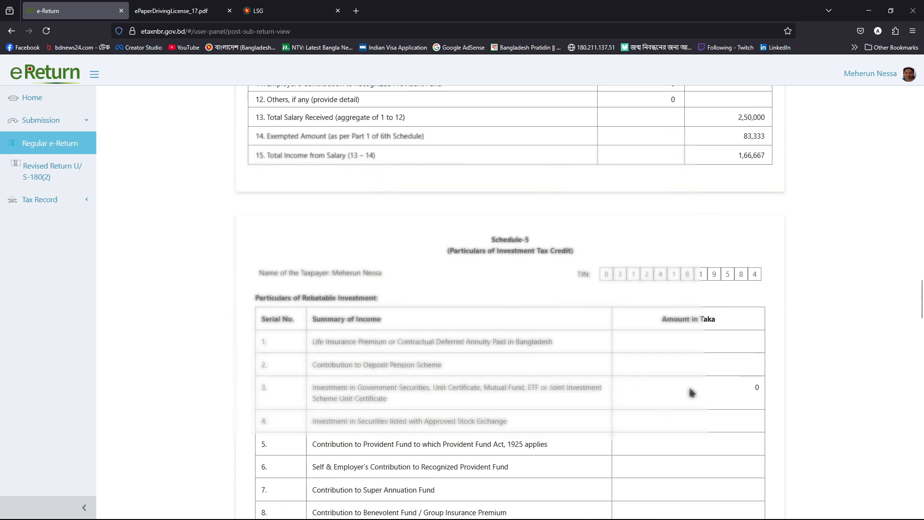
pyautogui.scroll(-5, 693, 393)
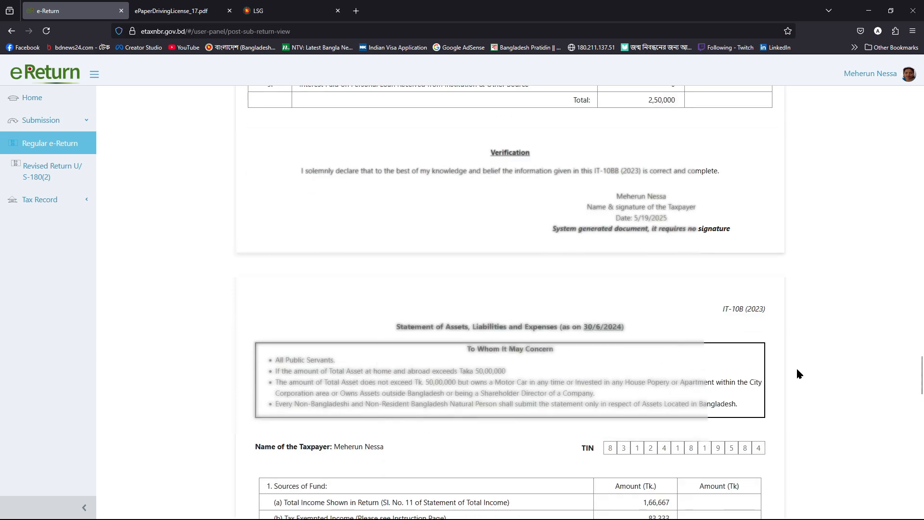
pyautogui.scroll(-4, 691, 378)
pyautogui.scroll(-15, 692, 378)
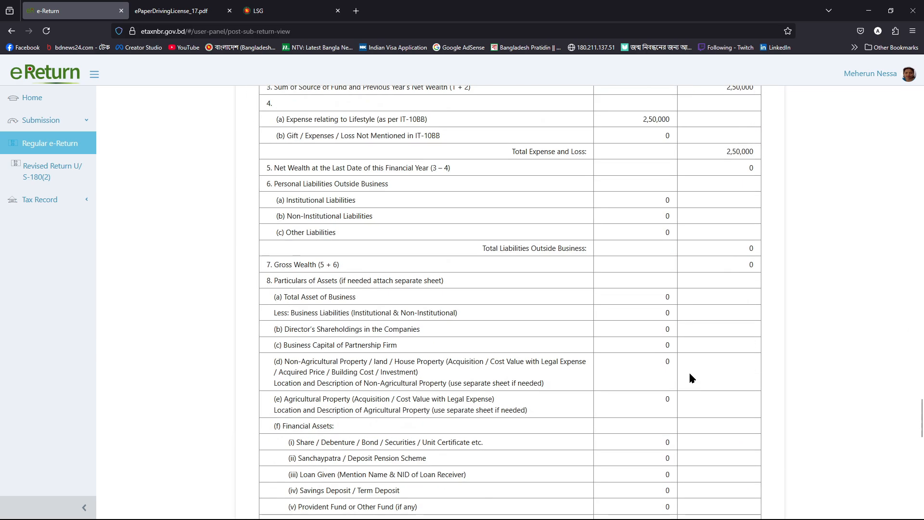
# - Submit the completed return and confirm the submission
pyautogui.scroll(-8, 694, 366)
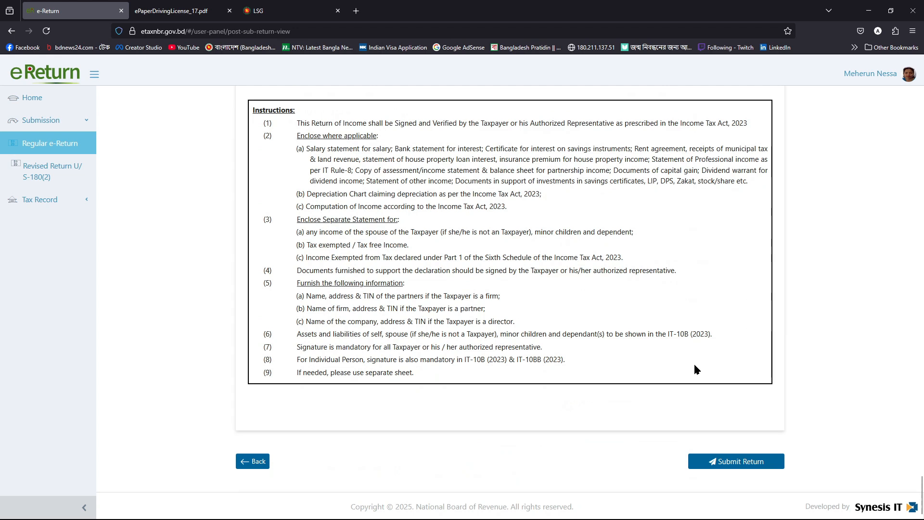
pyautogui.click(746, 465)
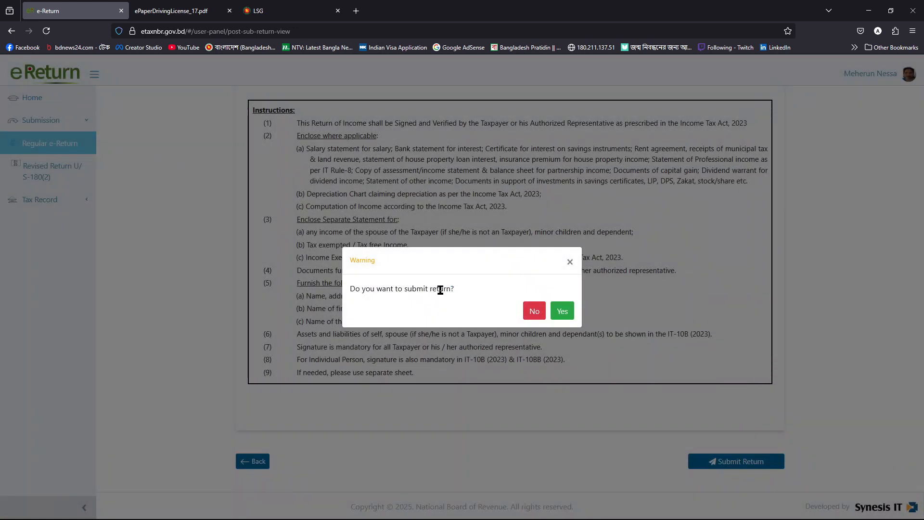
pyautogui.click(562, 310)
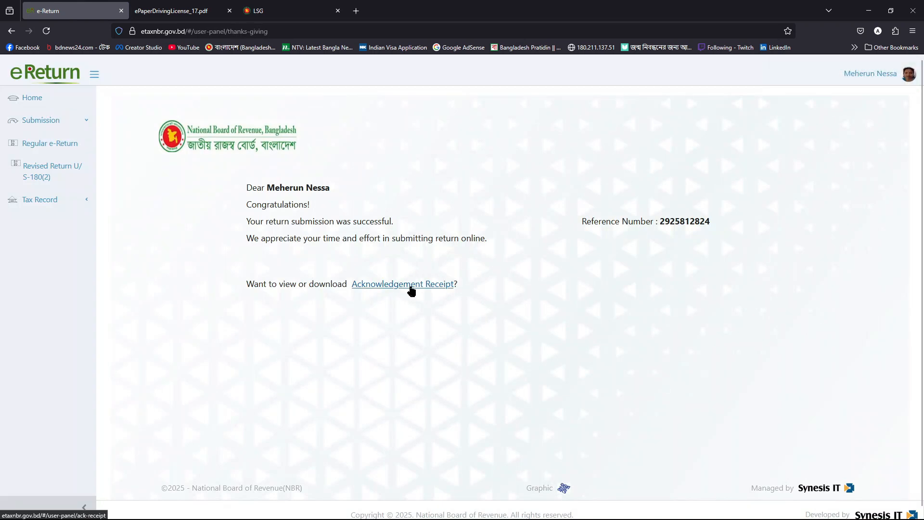
# - Open the acknowledgement receipt for the submitted return and download it
pyautogui.click(418, 285)
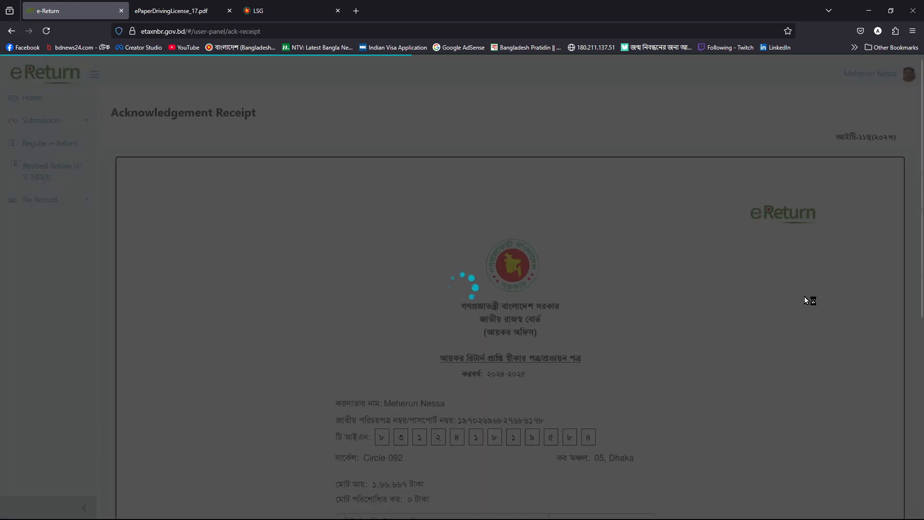
pyautogui.scroll(-7, 714, 343)
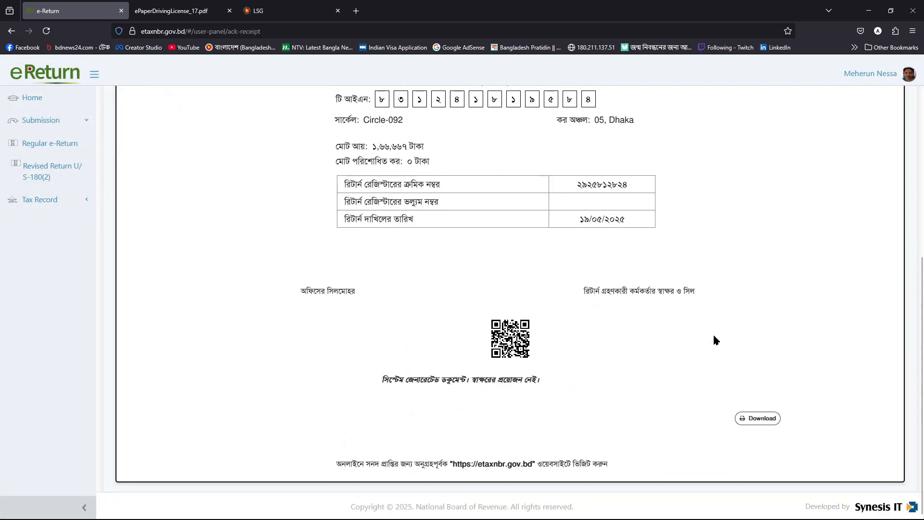
pyautogui.click(772, 418)
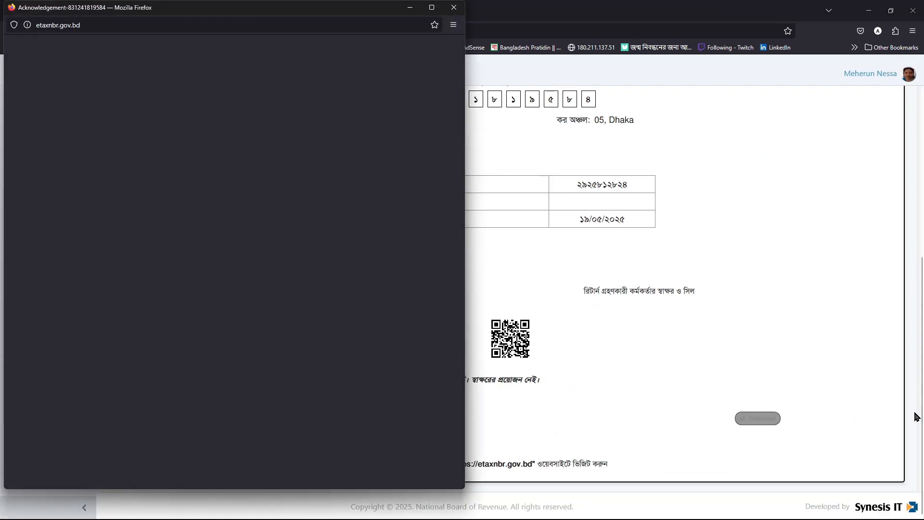